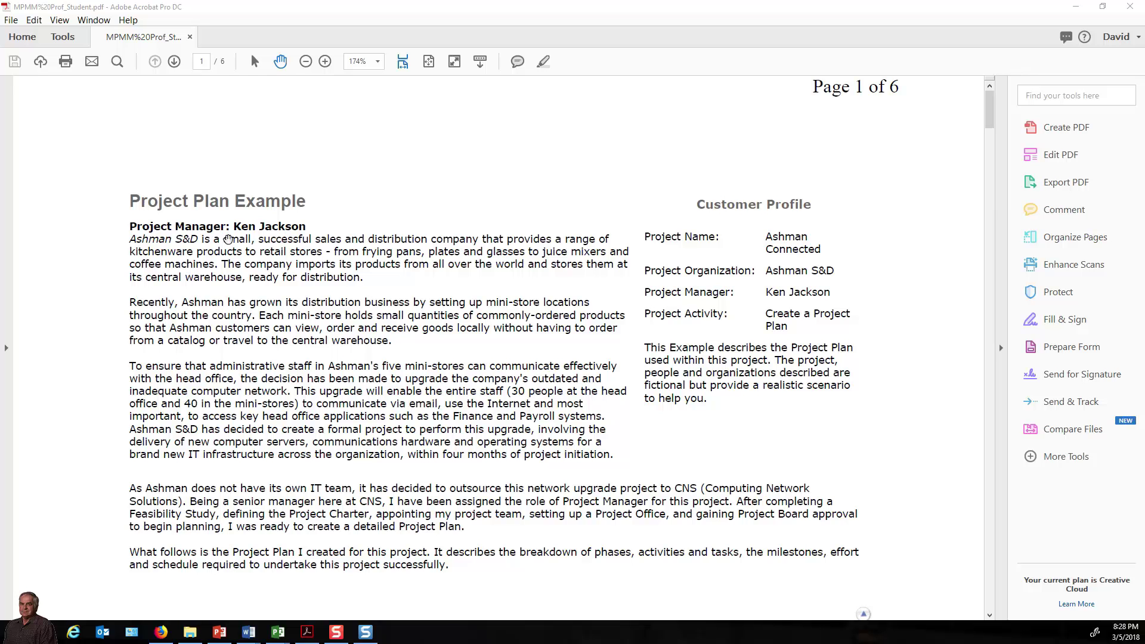
Scroll through 1.1 Phases and 1.2 Activities to the Execution and Closure activities 3–12 on page 2.
scroll(418, 244, "down", 3)
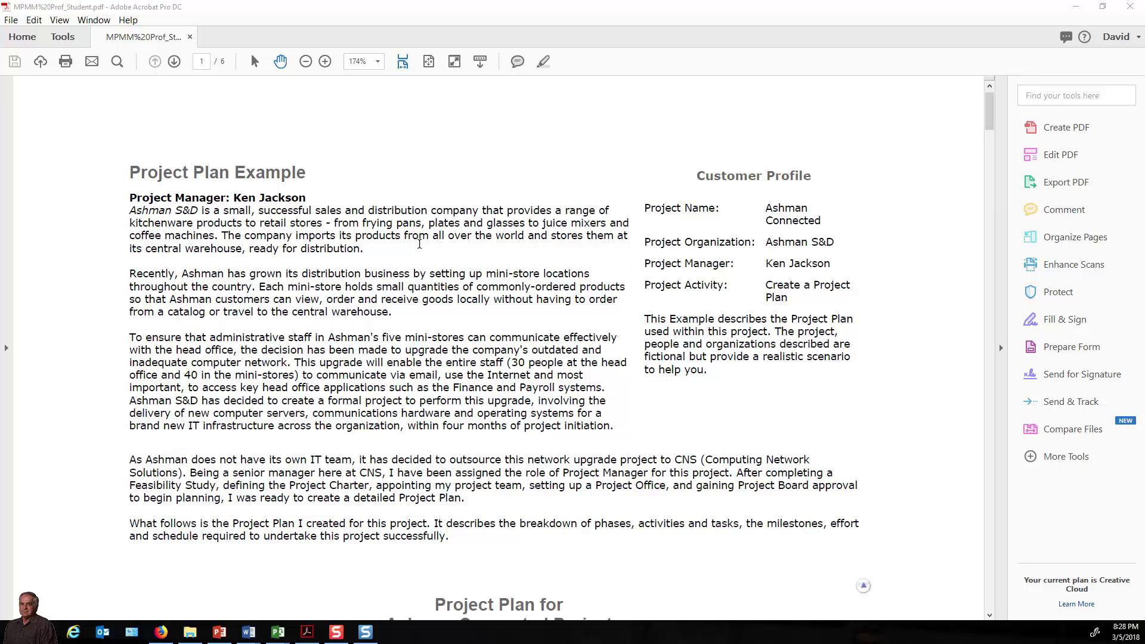
scroll(419, 244, "down", 10)
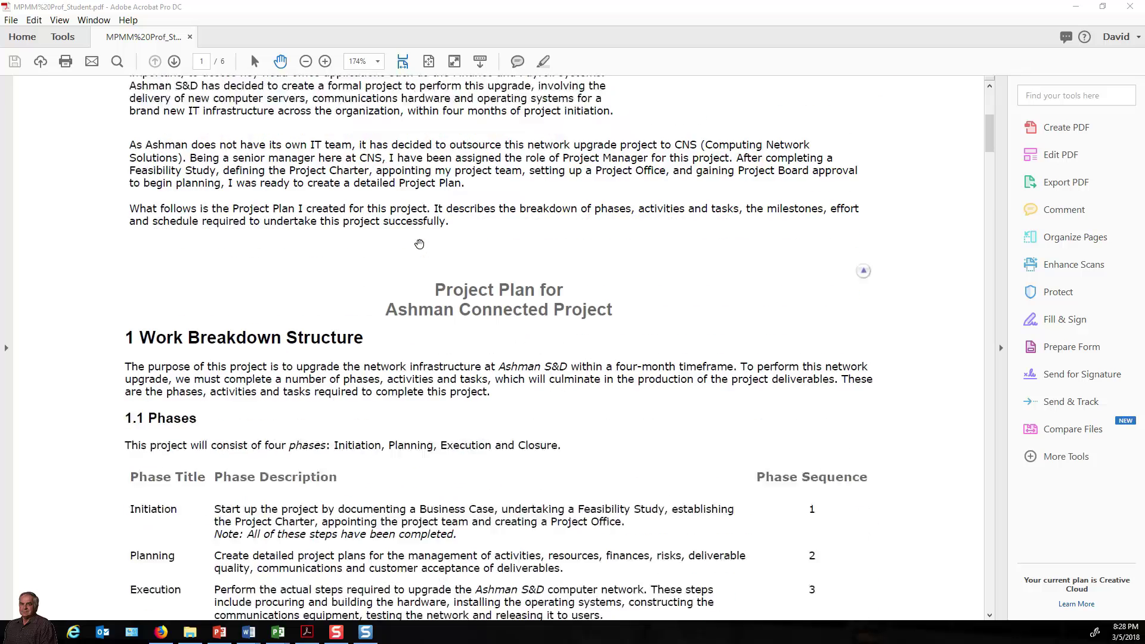
scroll(420, 244, "down", 5)
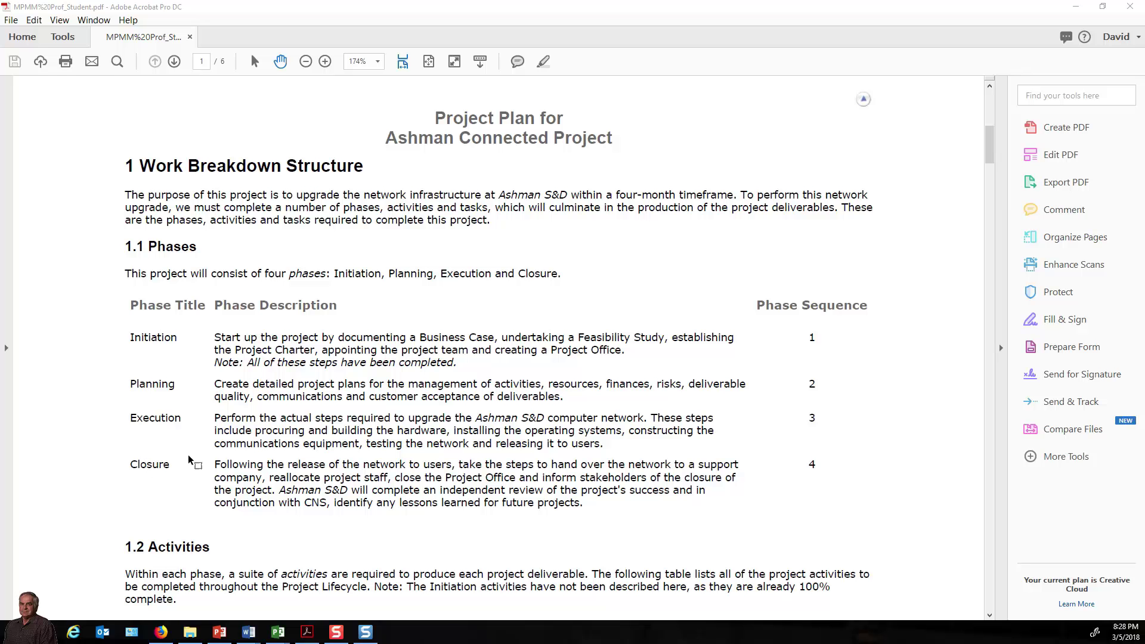
scroll(411, 420, "down", 5)
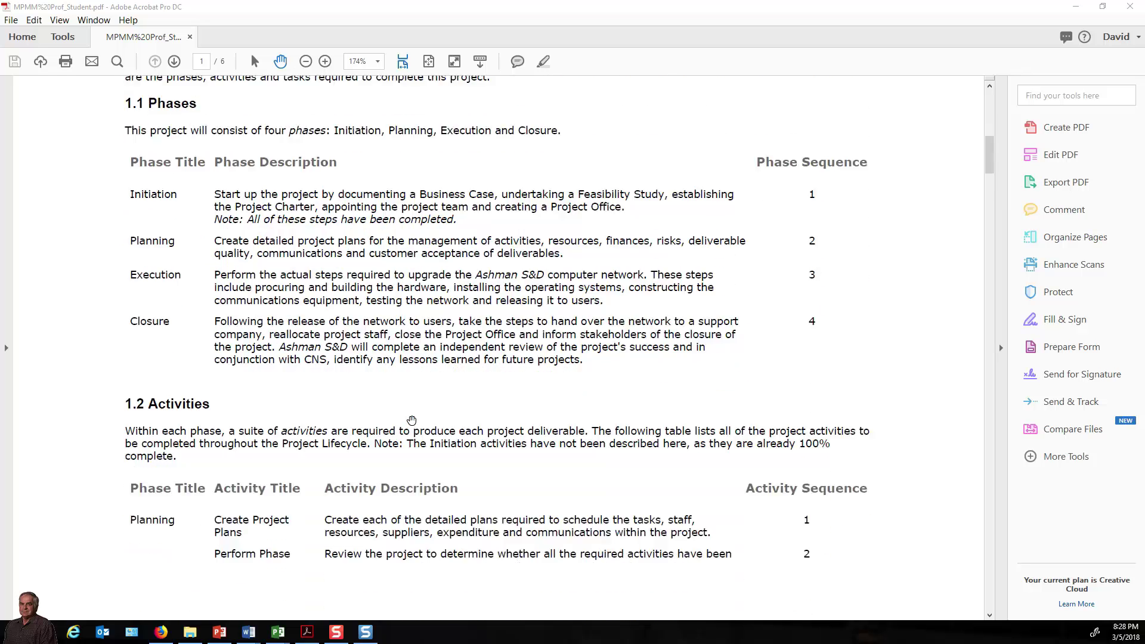
scroll(411, 420, "down", 2)
scroll(411, 420, "down", 6)
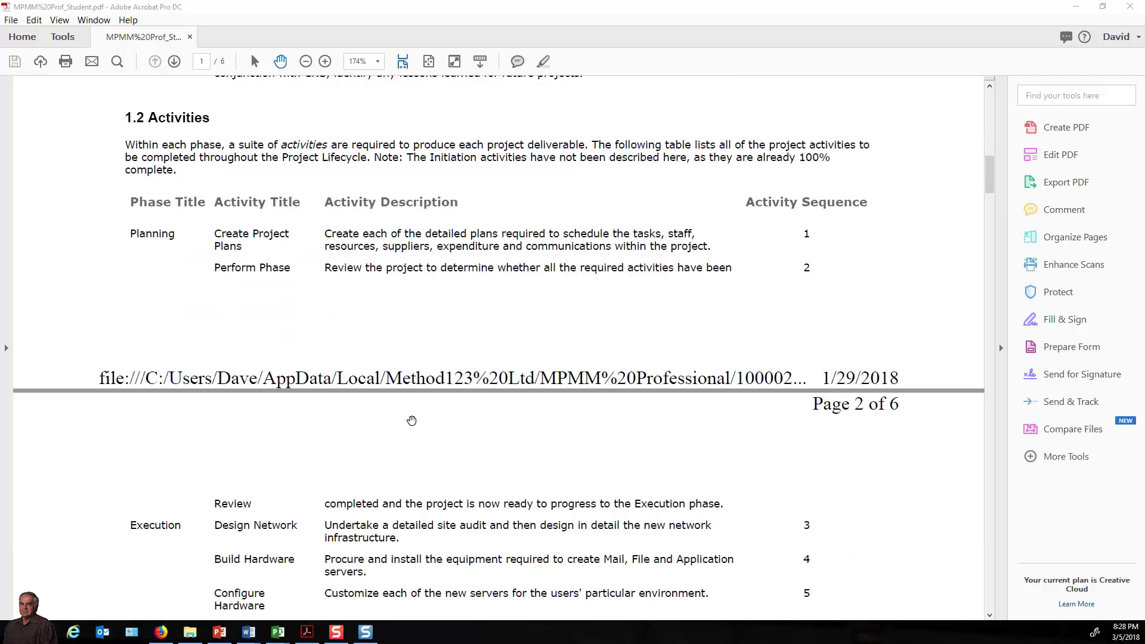
scroll(412, 420, "down", 5)
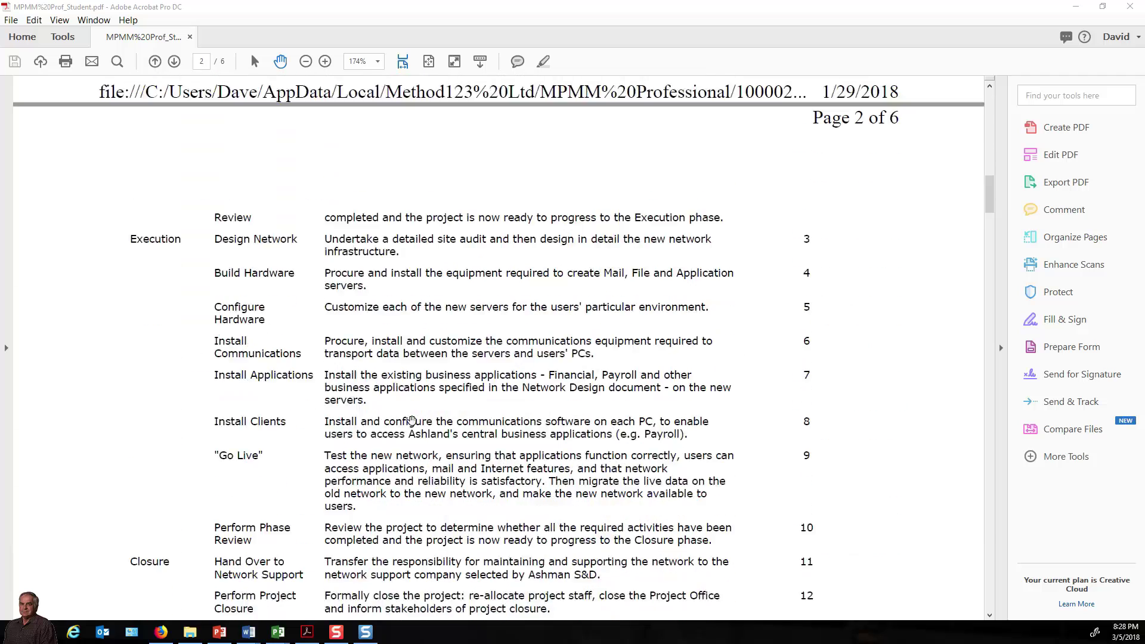
scroll(412, 420, "down", 3)
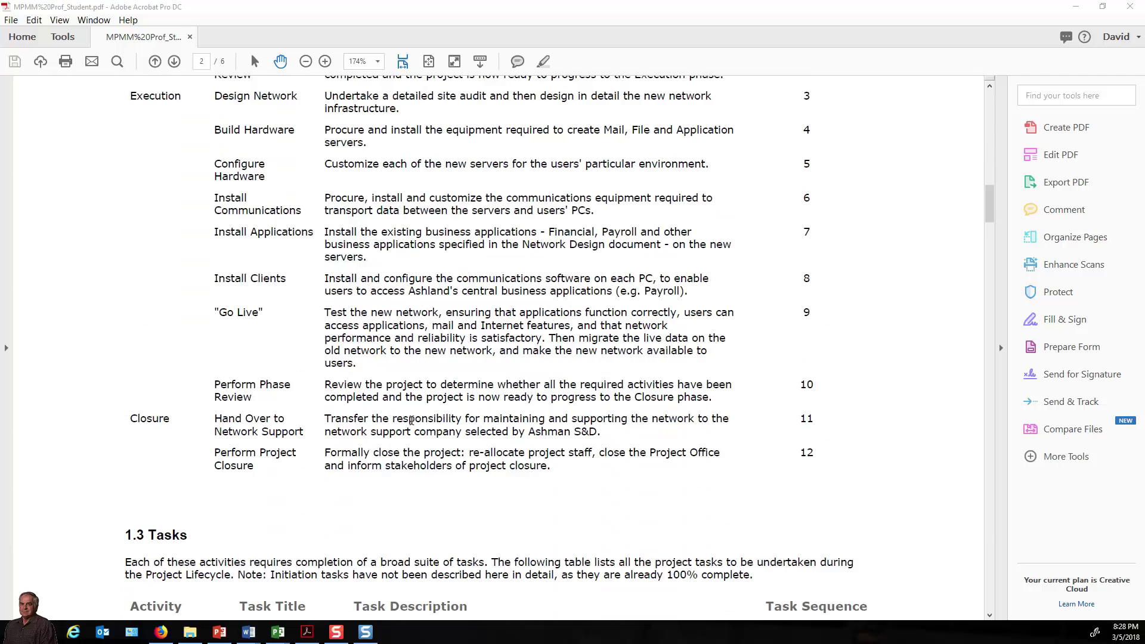
scroll(335, 365, "up", 2)
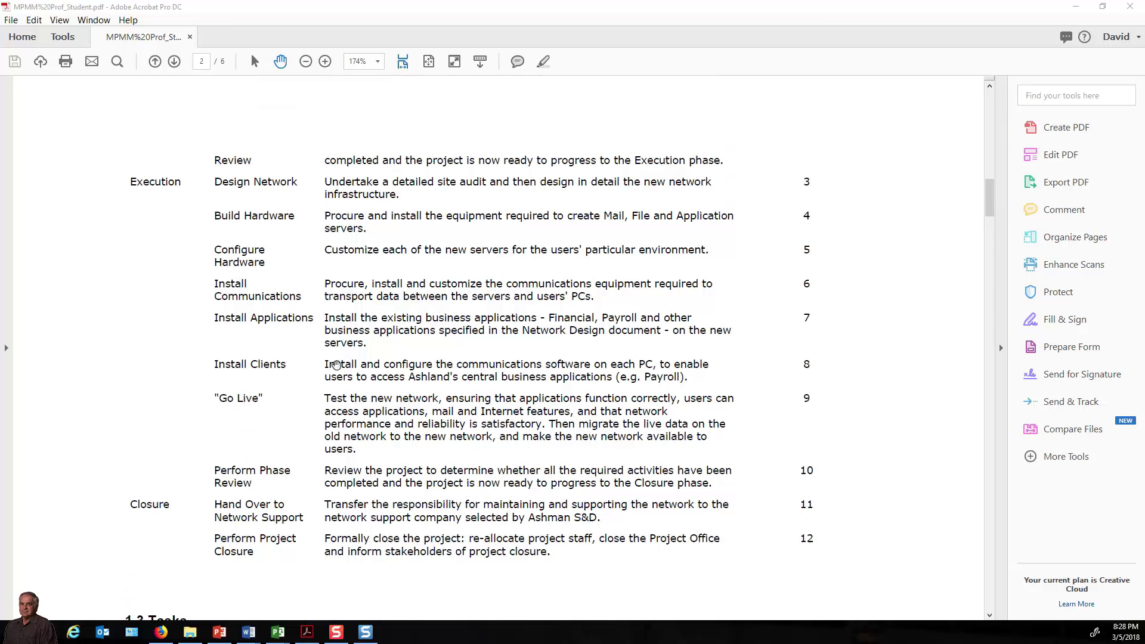
scroll(336, 365, "up", 1)
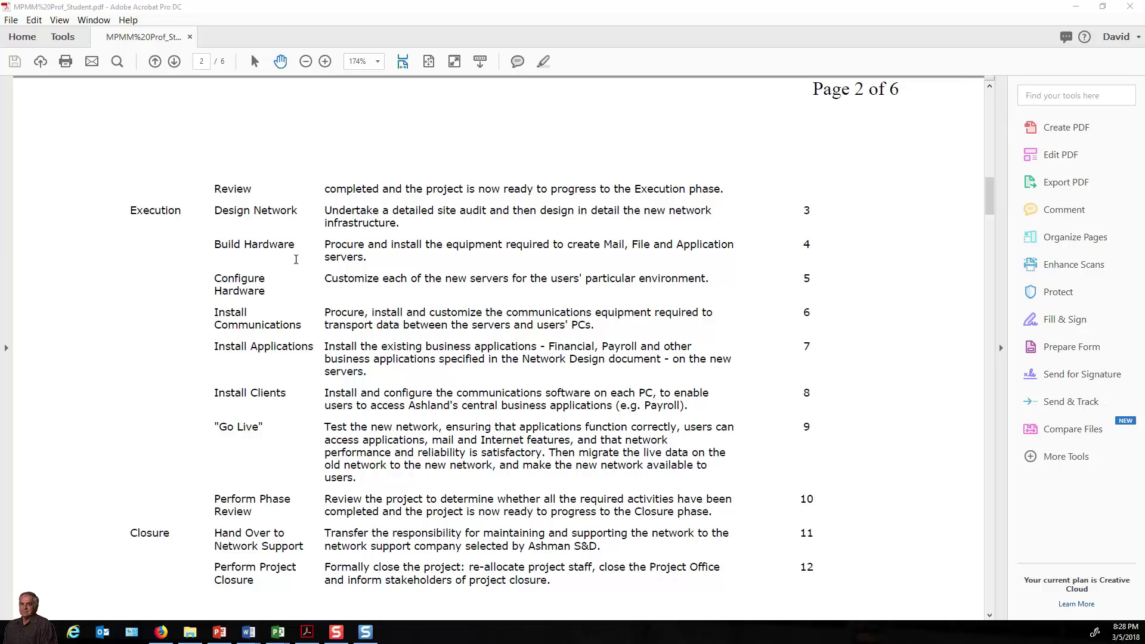
Scroll the 1.3 Tasks table onto page 3, showing tasks 16–26 through Hand Over to Network Support.
scroll(296, 259, "down", 5)
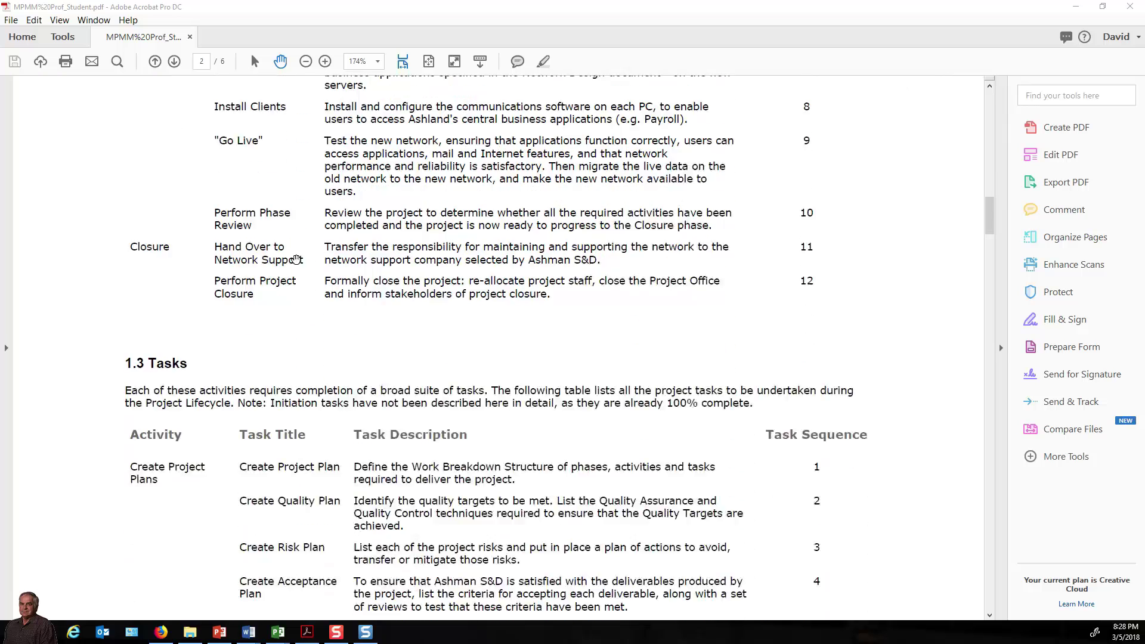
scroll(296, 259, "down", 4)
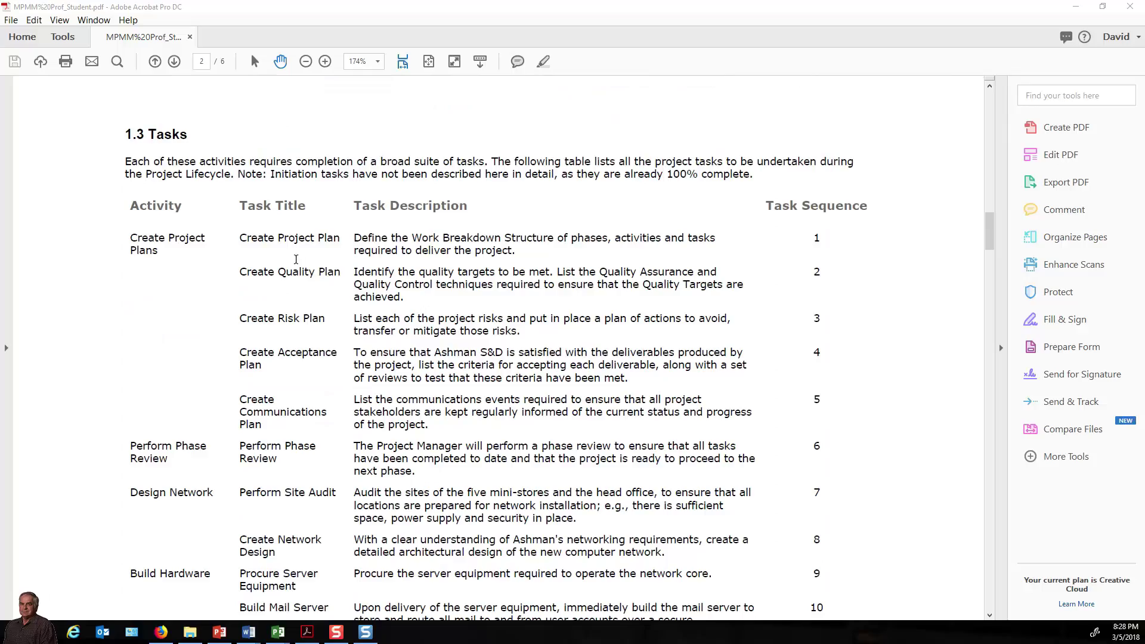
scroll(295, 259, "down", 4)
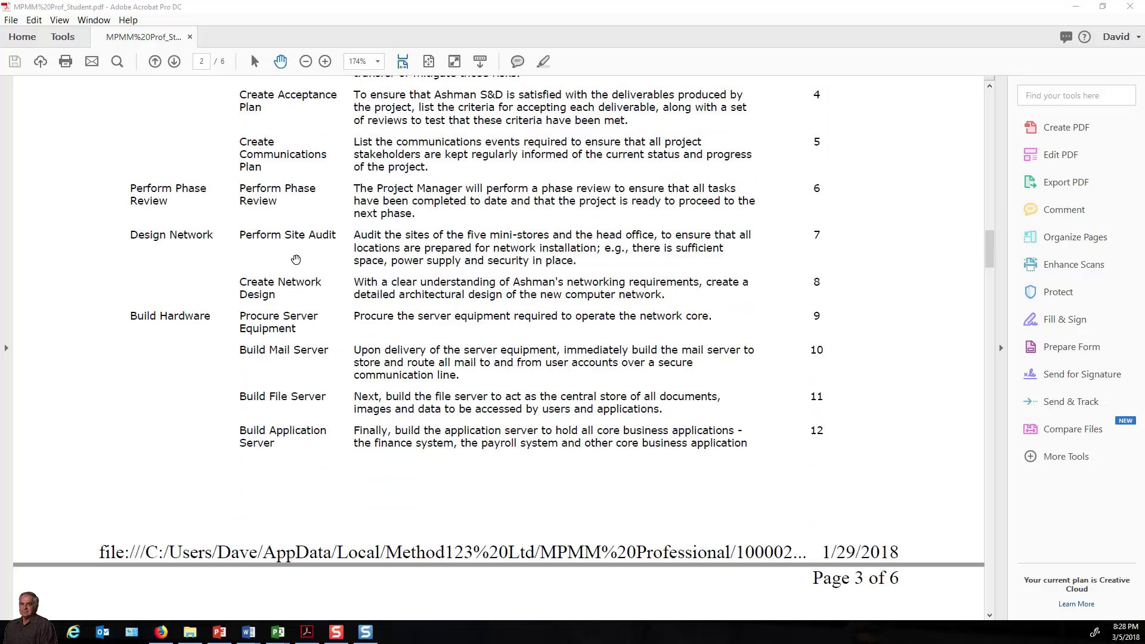
scroll(295, 259, "down", 4)
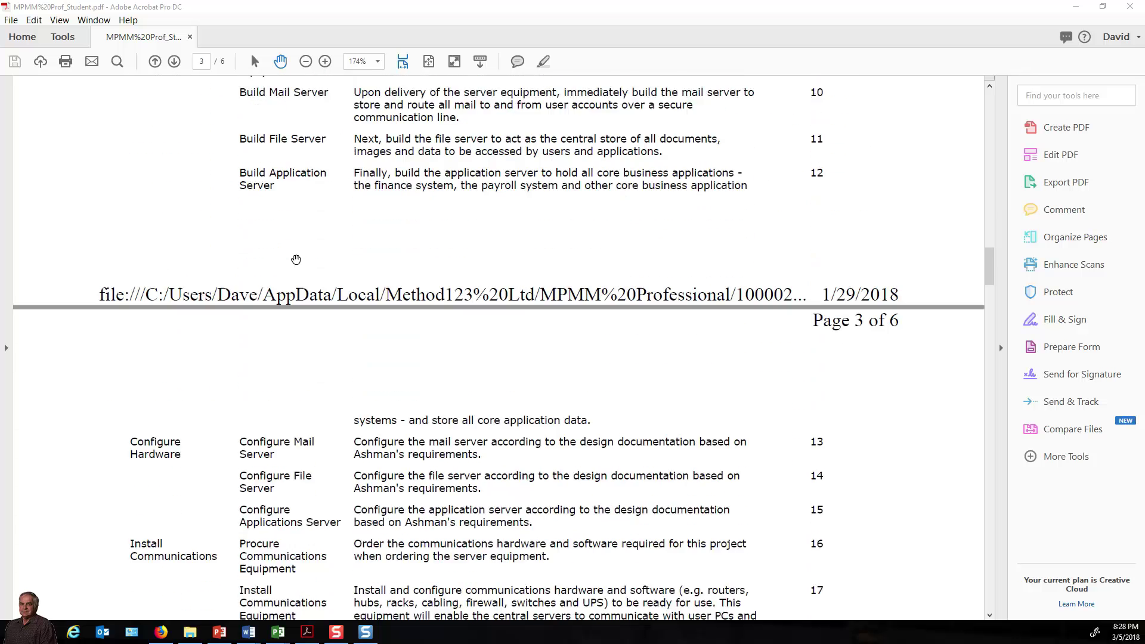
scroll(296, 259, "down", 1)
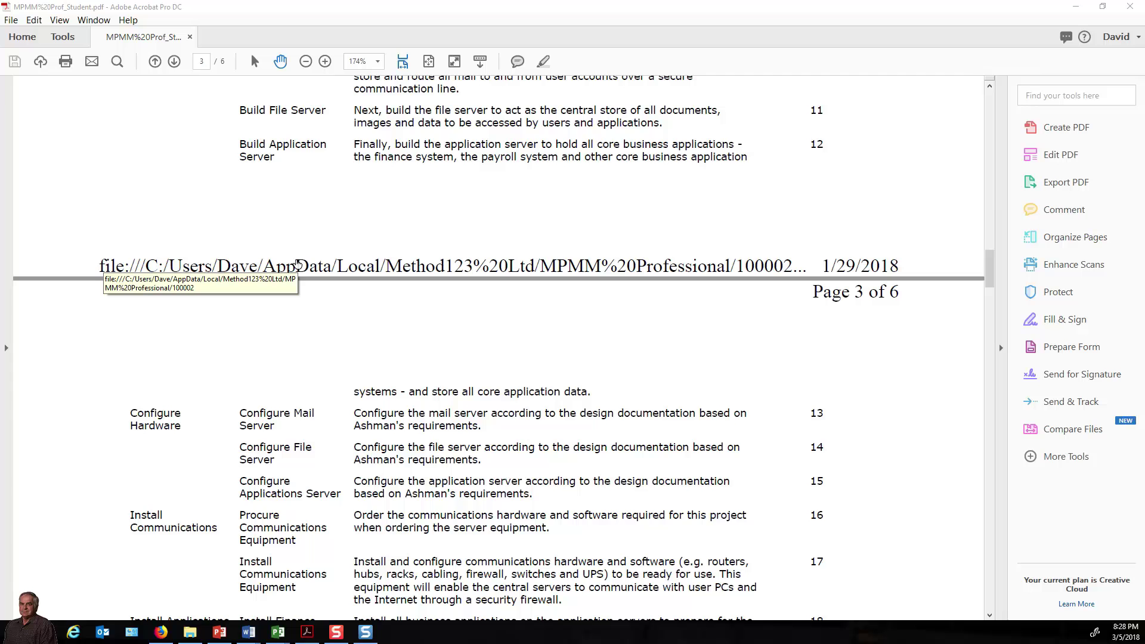
scroll(296, 262, "down", 3)
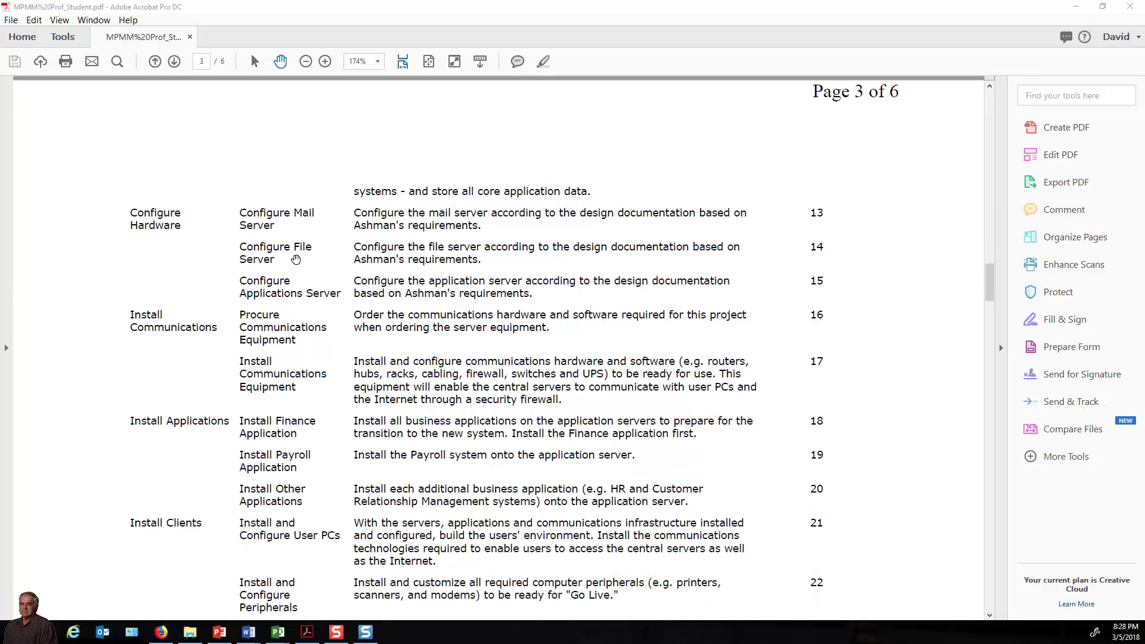
scroll(296, 259, "down", 4)
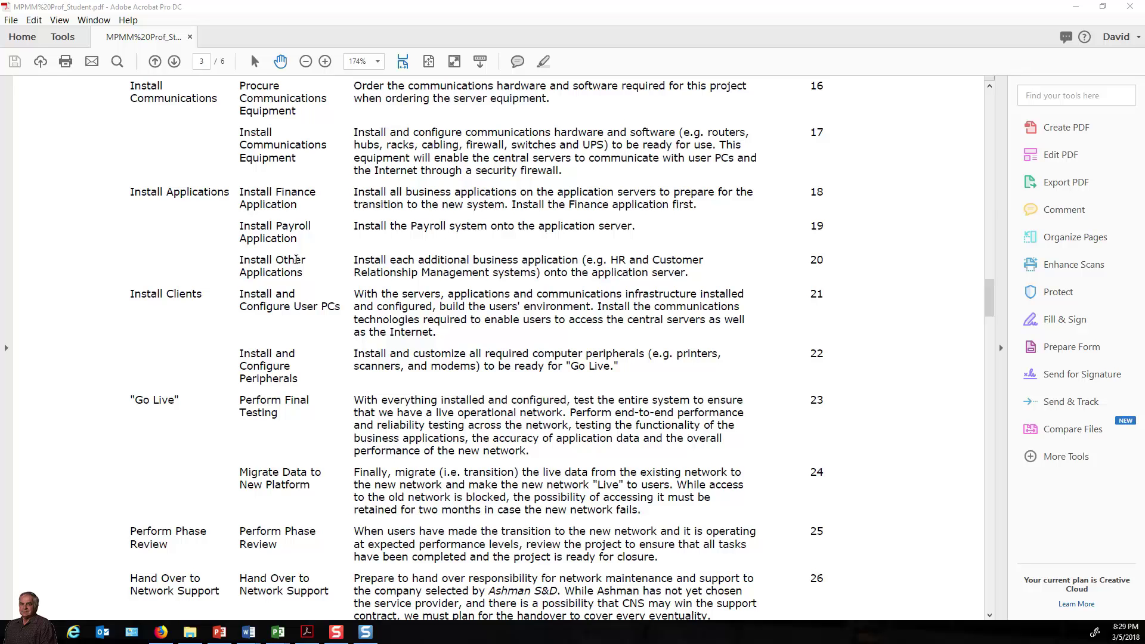
Scroll down through the remaining task listings into the 1.5 Effort table.
scroll(296, 258, "down", 8)
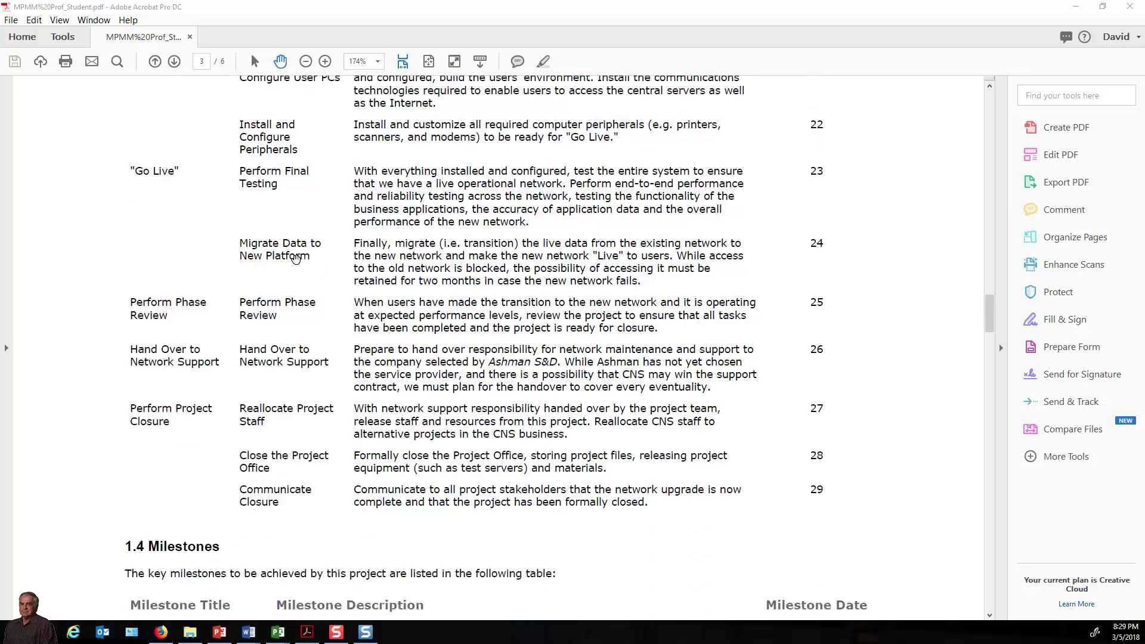
scroll(295, 258, "down", 7)
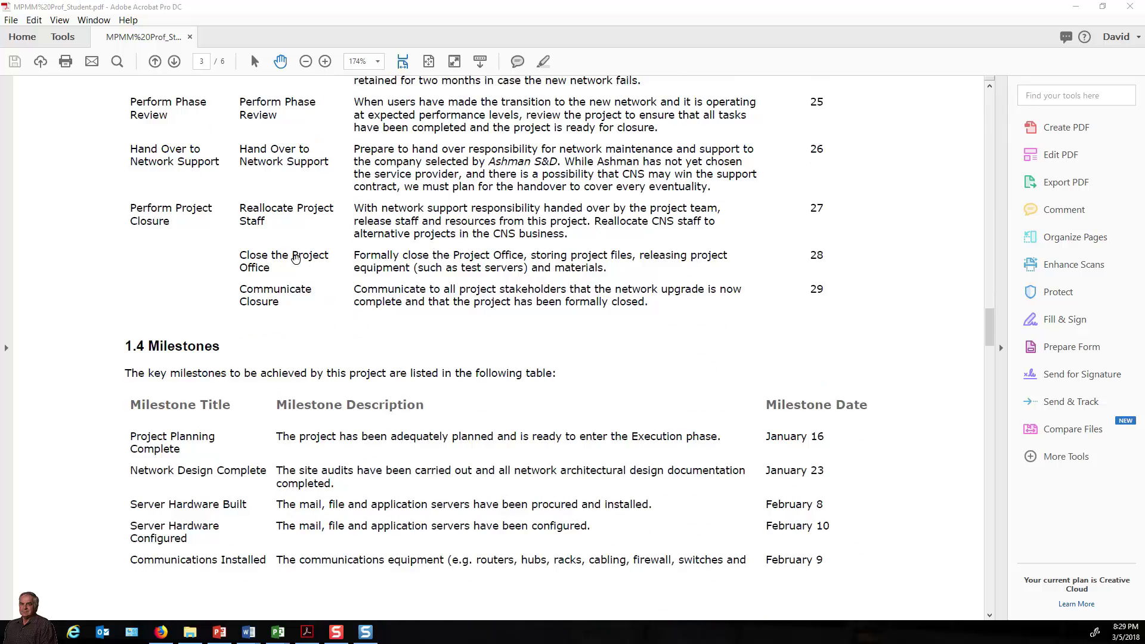
scroll(295, 258, "down", 1)
scroll(296, 259, "down", 1)
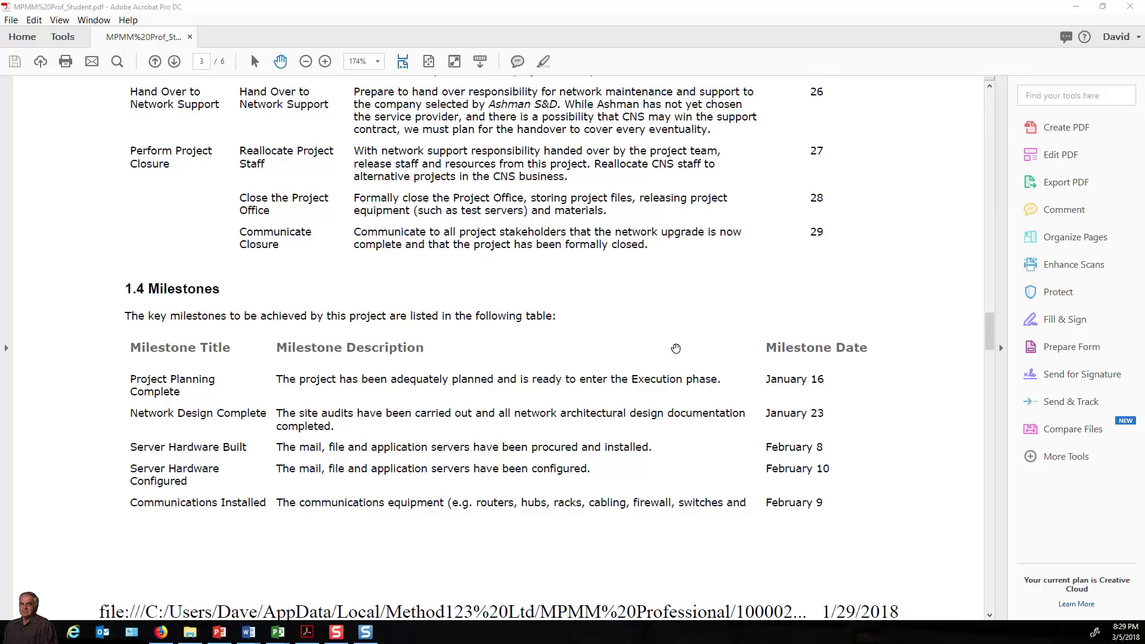
scroll(798, 374, "down", 10)
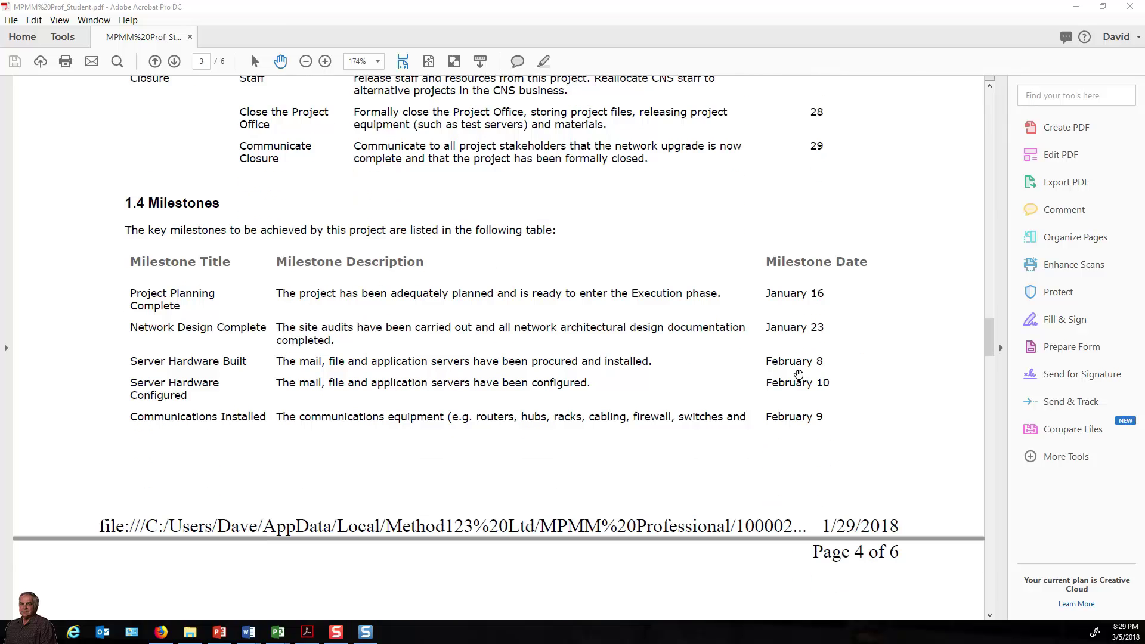
scroll(798, 374, "down", 4)
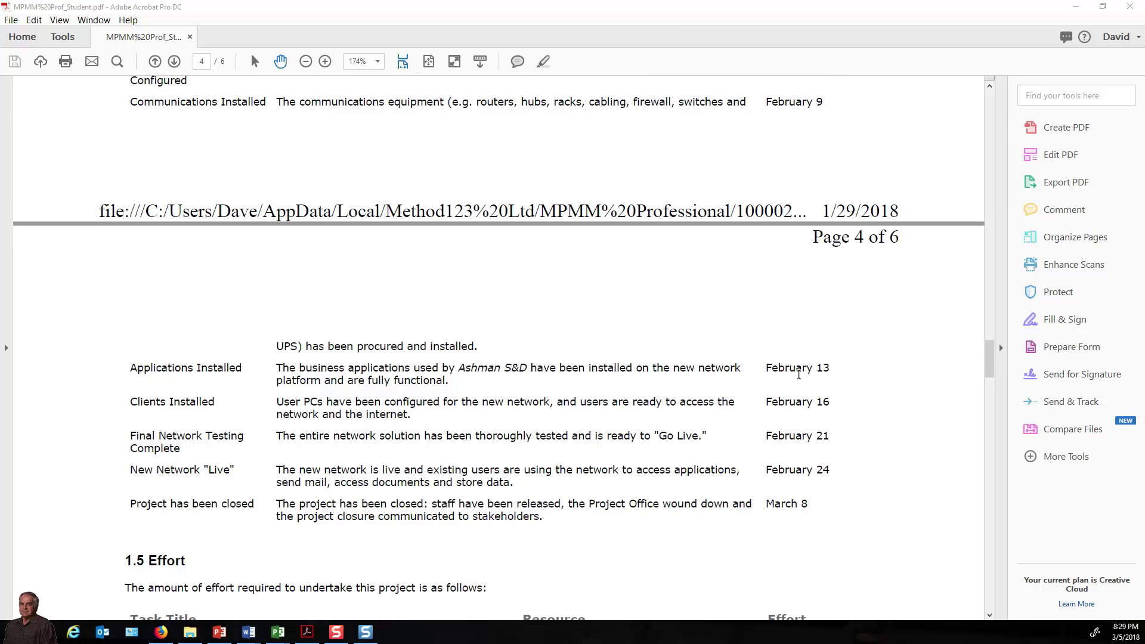
scroll(798, 374, "down", 10)
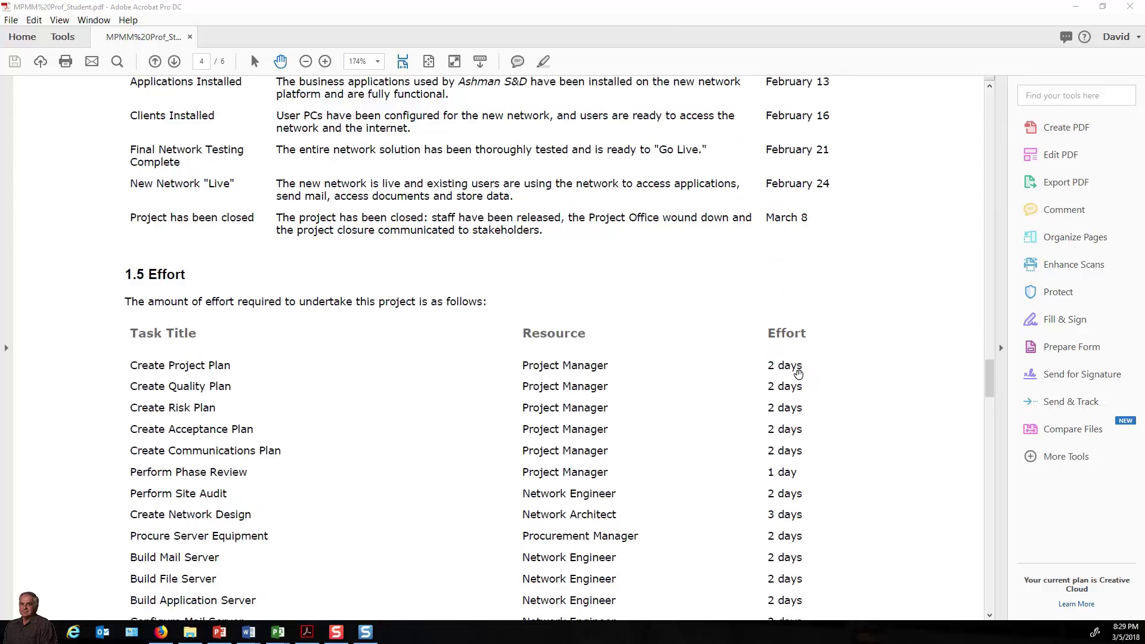
scroll(798, 374, "down", 1)
scroll(798, 374, "down", 4)
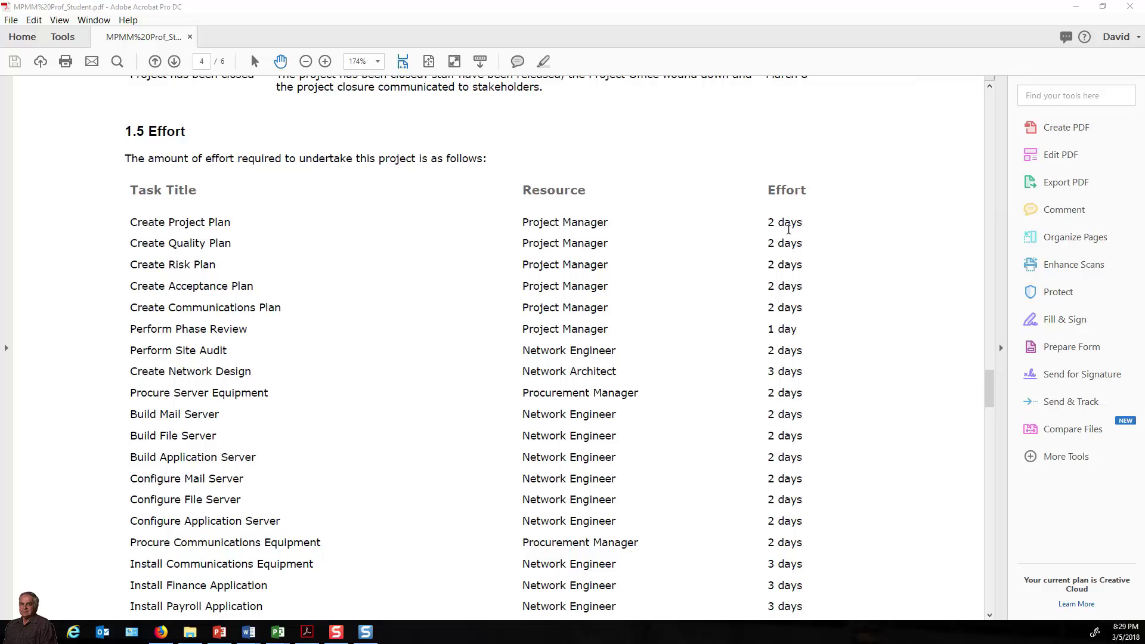
scroll(788, 229, "down", 3)
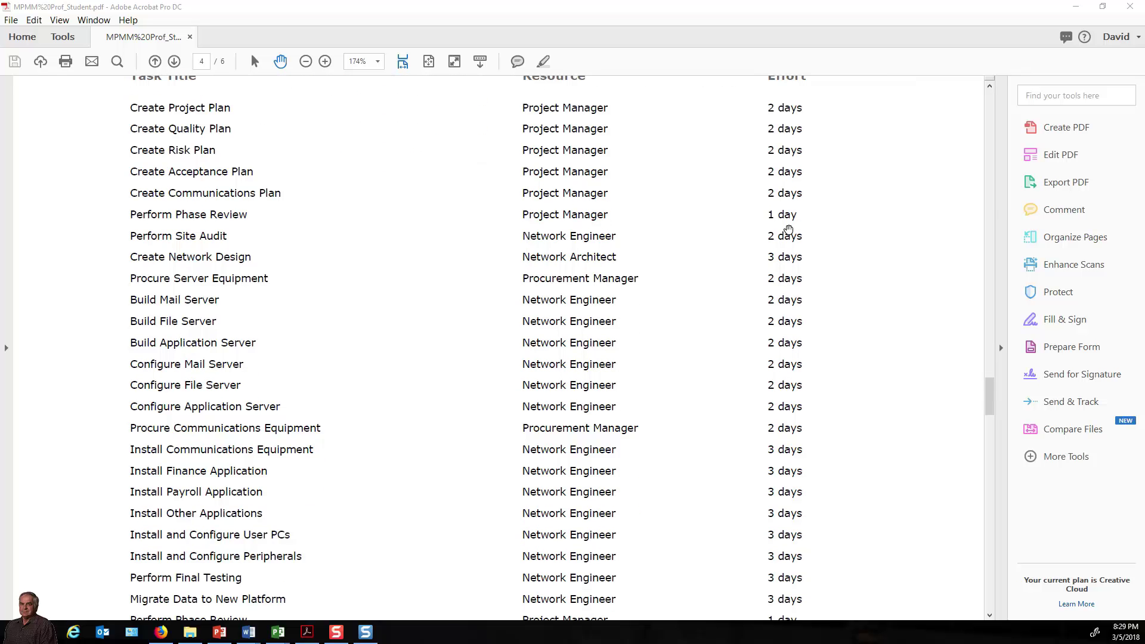
scroll(788, 229, "down", 4)
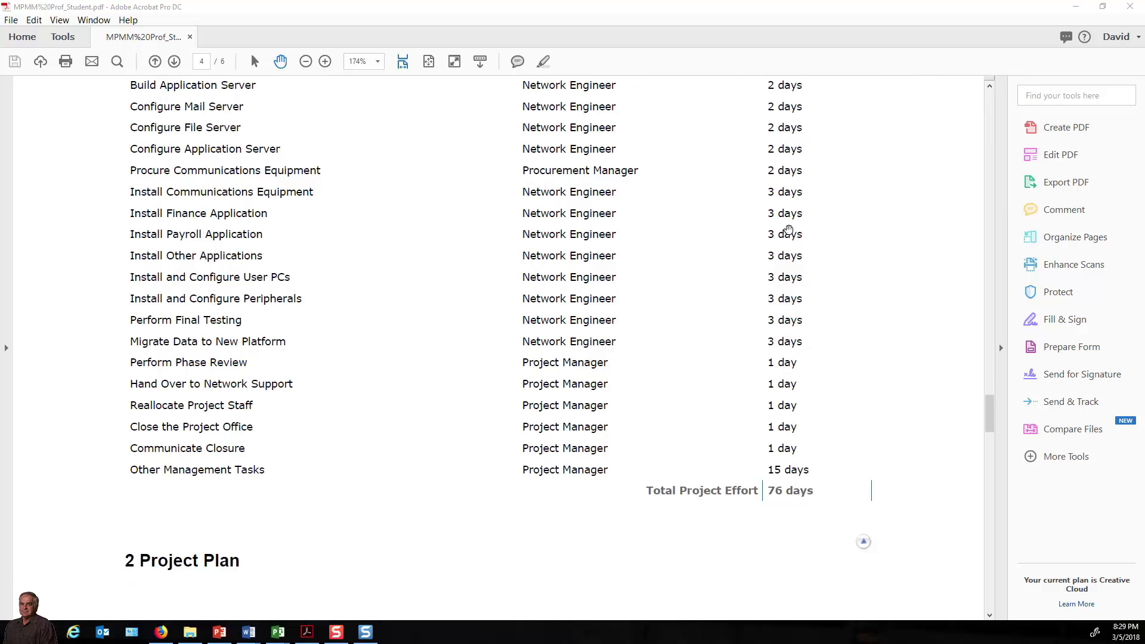
Scroll back and forth to show the 76-day Total Project Effort and the 2 Project Plan heading.
scroll(788, 229, "up", 3)
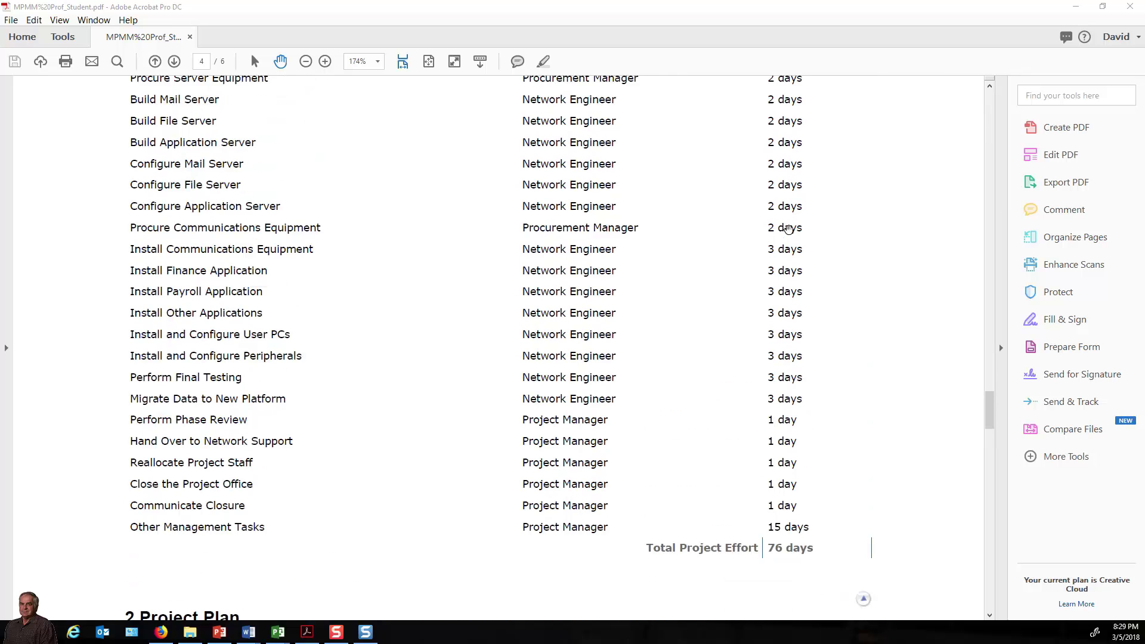
scroll(788, 230, "up", 2)
scroll(599, 131, "up", 2)
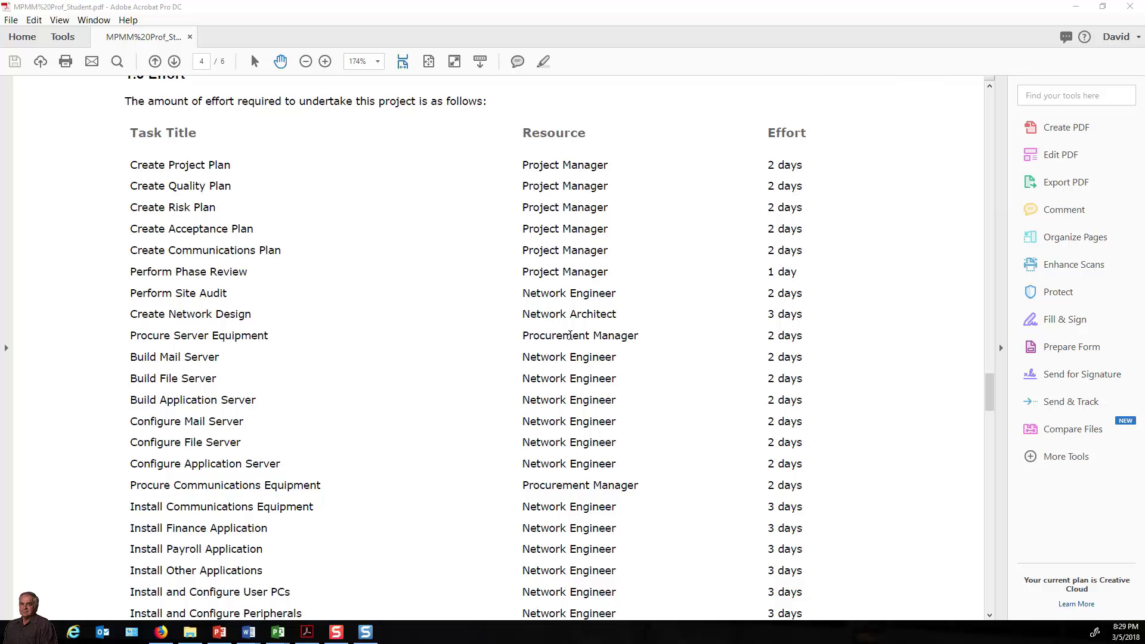
scroll(582, 360, "down", 2)
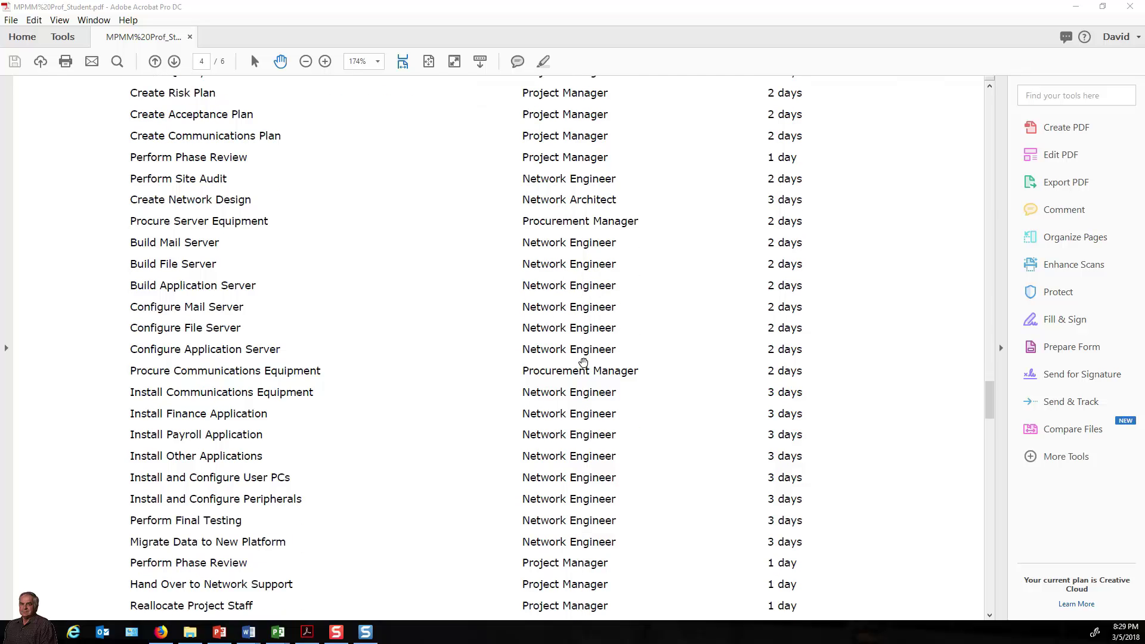
scroll(583, 362, "down", 3)
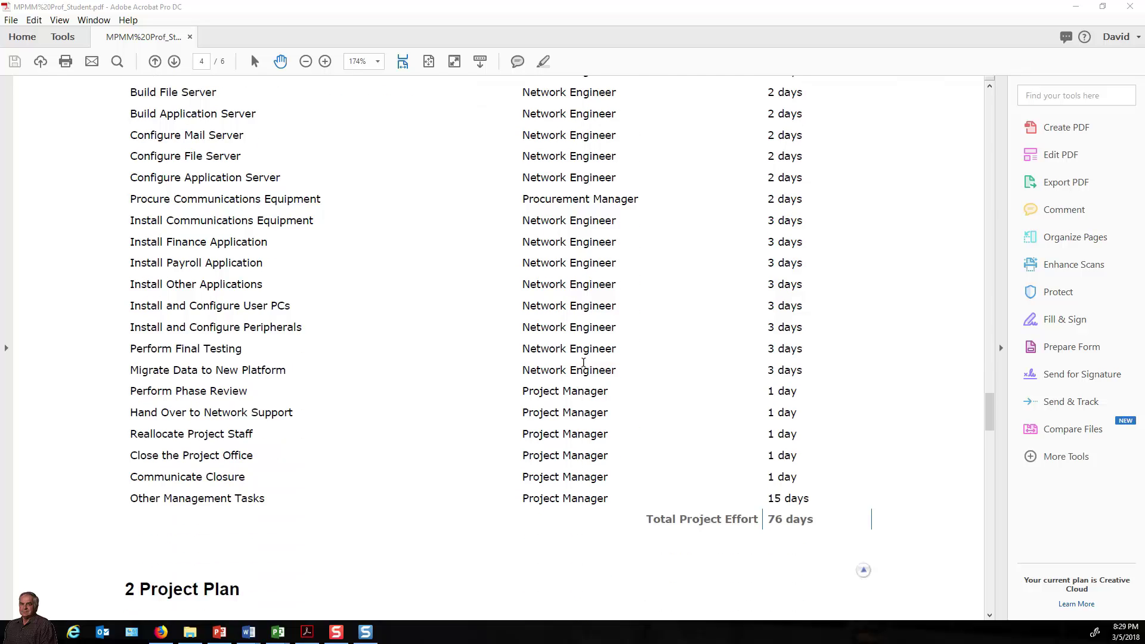
scroll(583, 362, "down", 1)
scroll(583, 362, "down", 1)
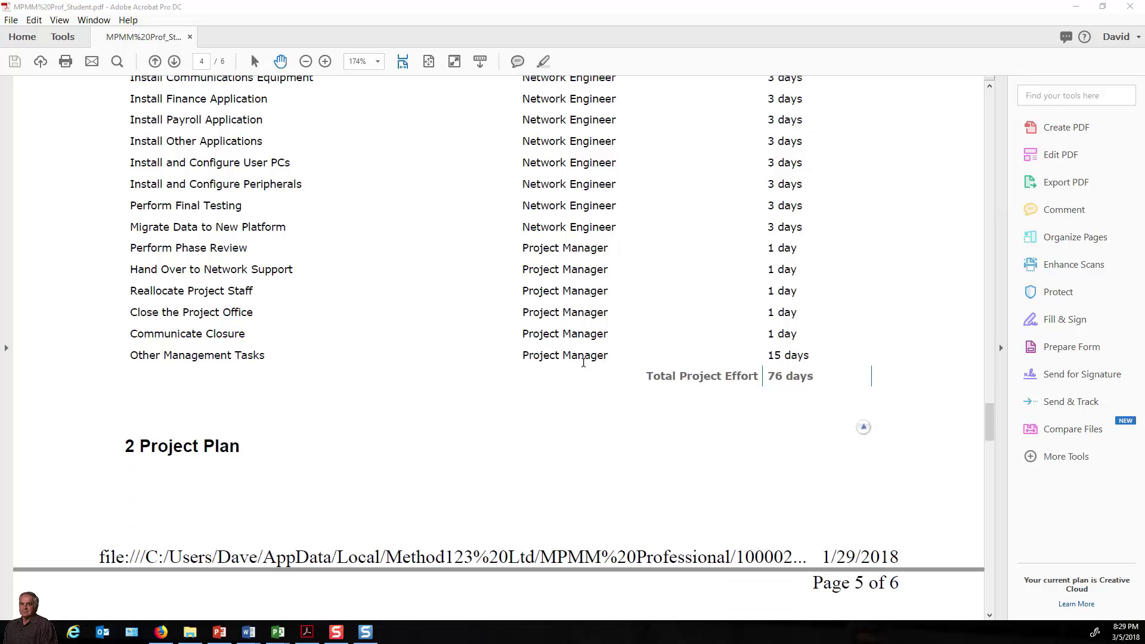
Scroll through dependencies, assumptions, constraints and the appendix to the end of page 6.
scroll(583, 362, "down", 3)
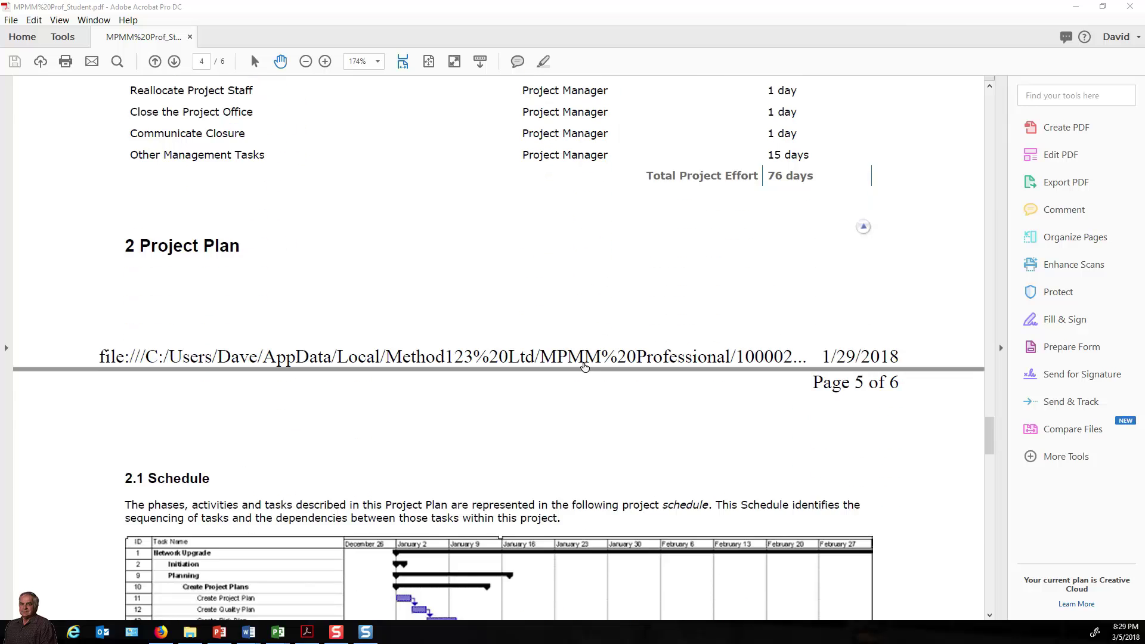
scroll(585, 366, "down", 2)
scroll(583, 362, "down", 2)
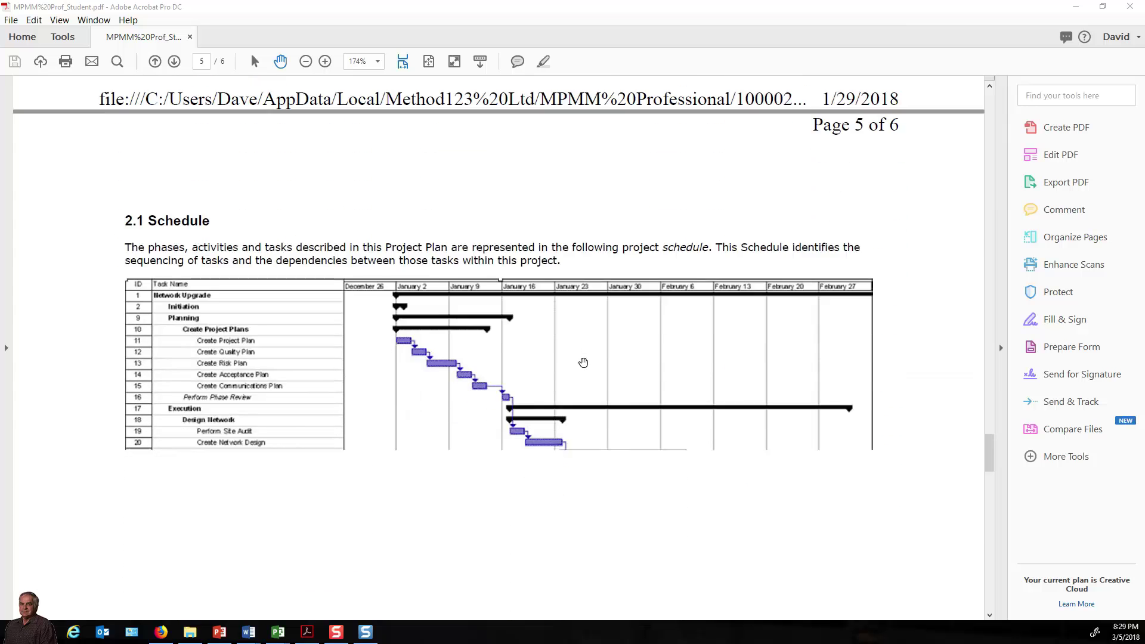
scroll(583, 362, "down", 4)
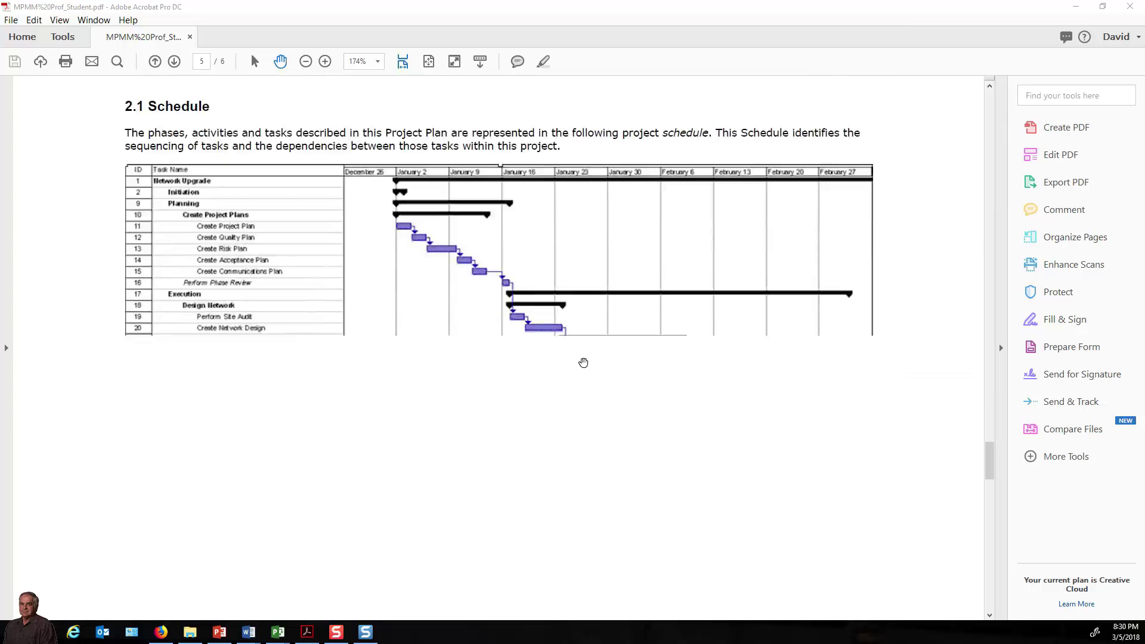
scroll(583, 362, "down", 2)
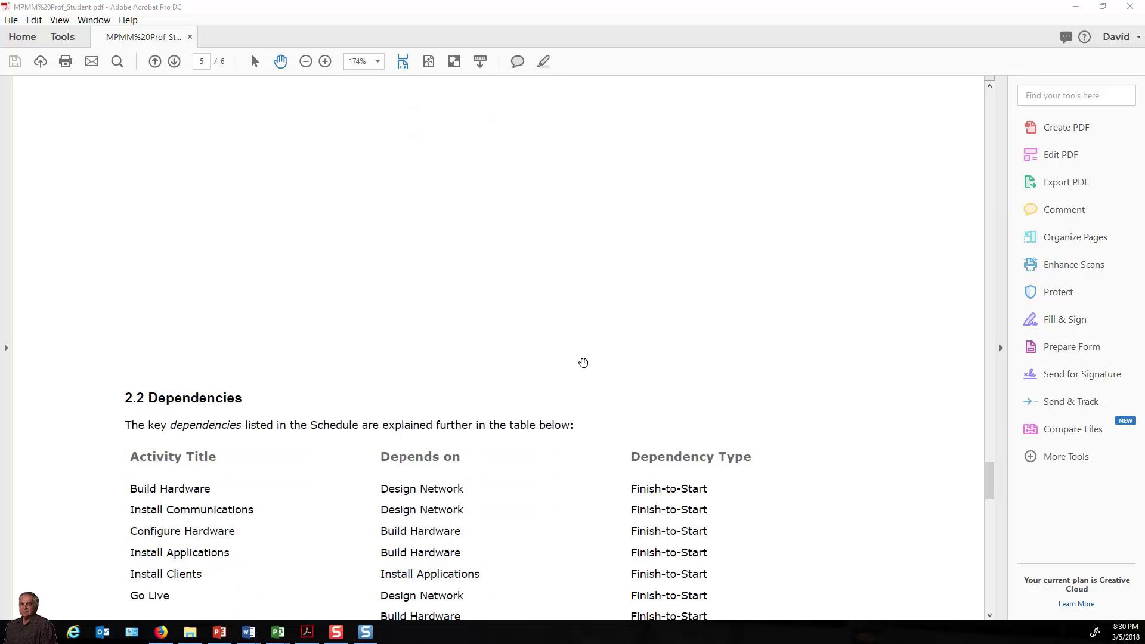
scroll(583, 362, "down", 2)
scroll(582, 362, "down", 1)
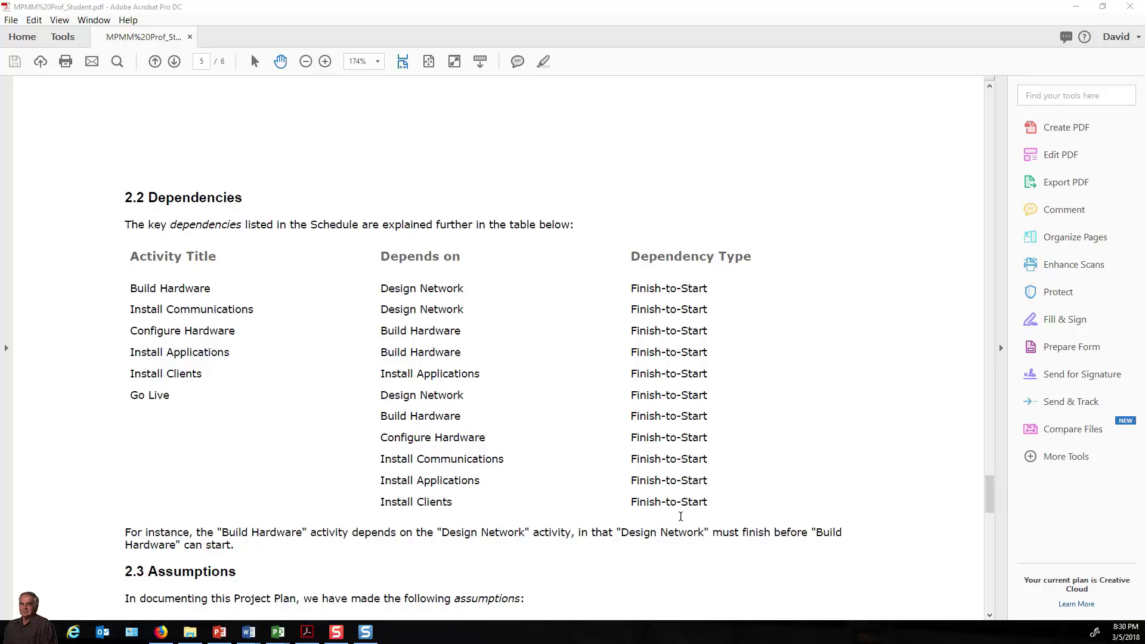
scroll(682, 503, "down", 5)
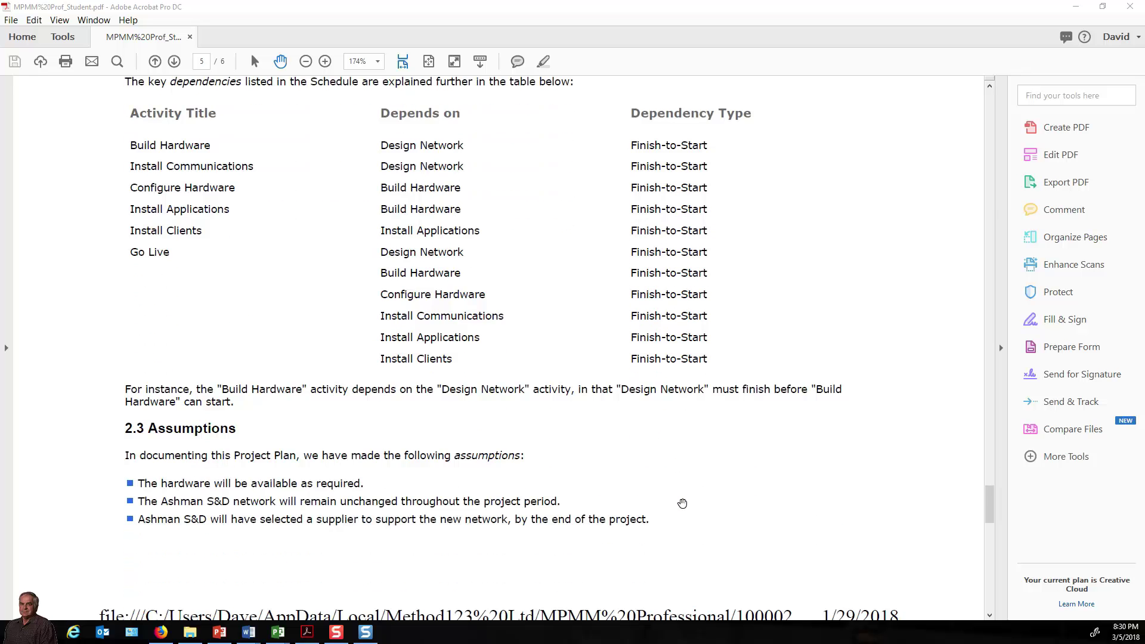
scroll(682, 503, "down", 10)
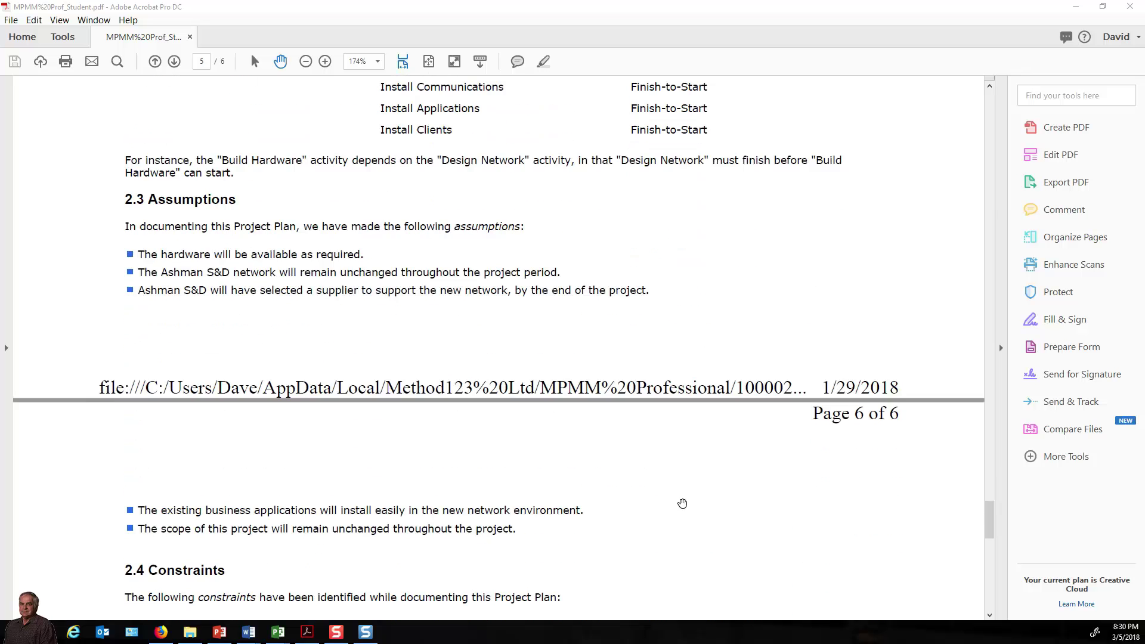
scroll(683, 504, "down", 6)
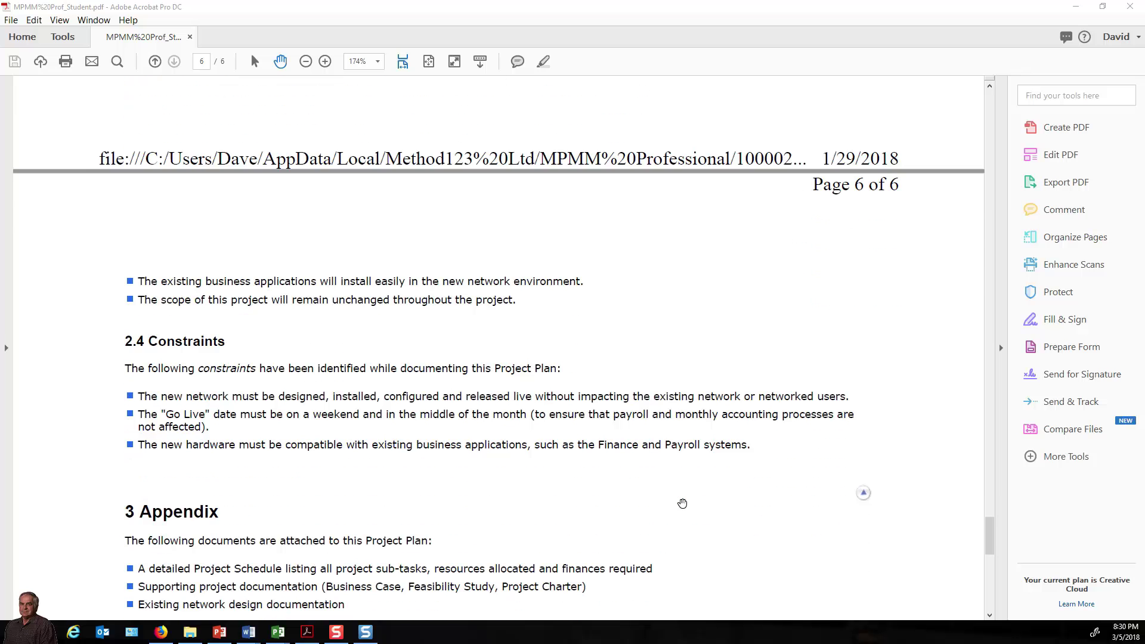
scroll(682, 503, "down", 3)
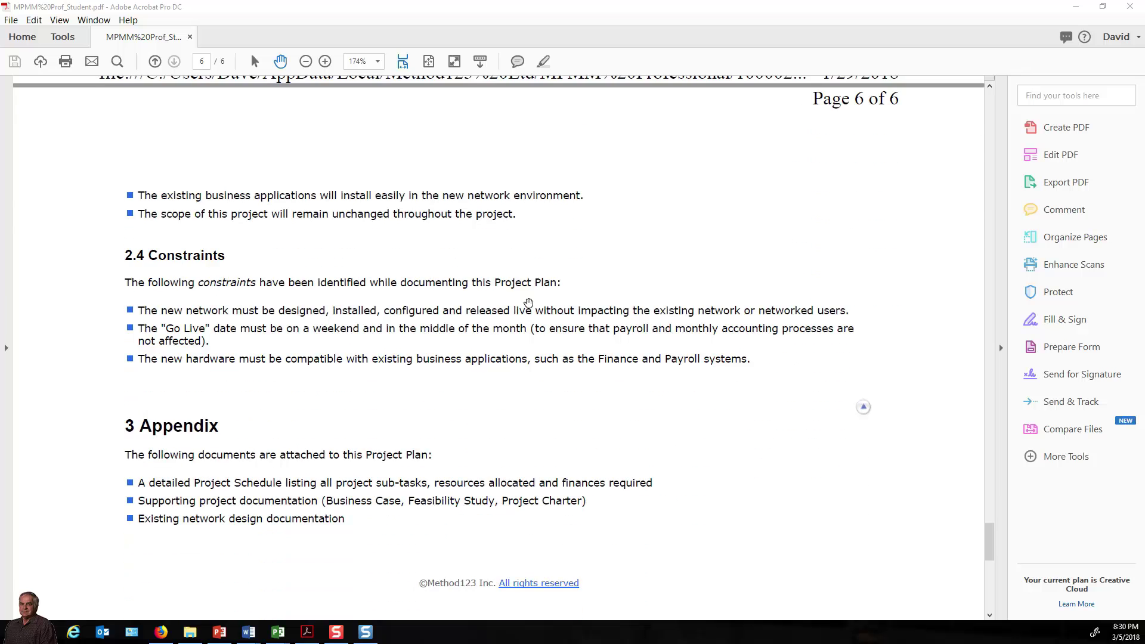
scroll(709, 301, "down", 5)
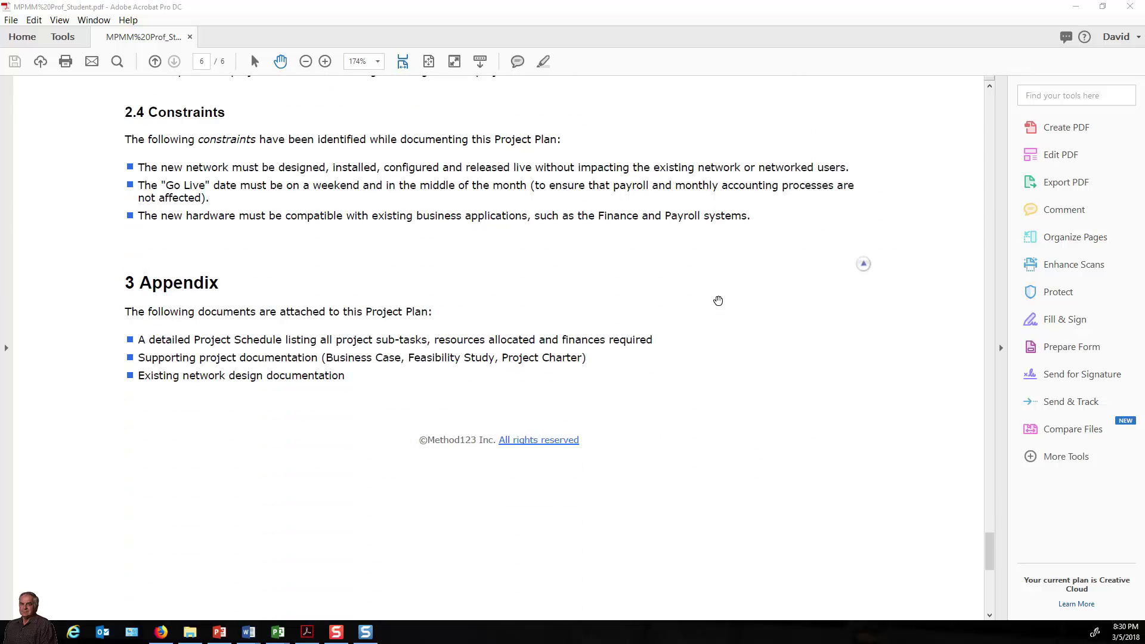
scroll(718, 301, "down", 10)
scroll(718, 300, "down", 6)
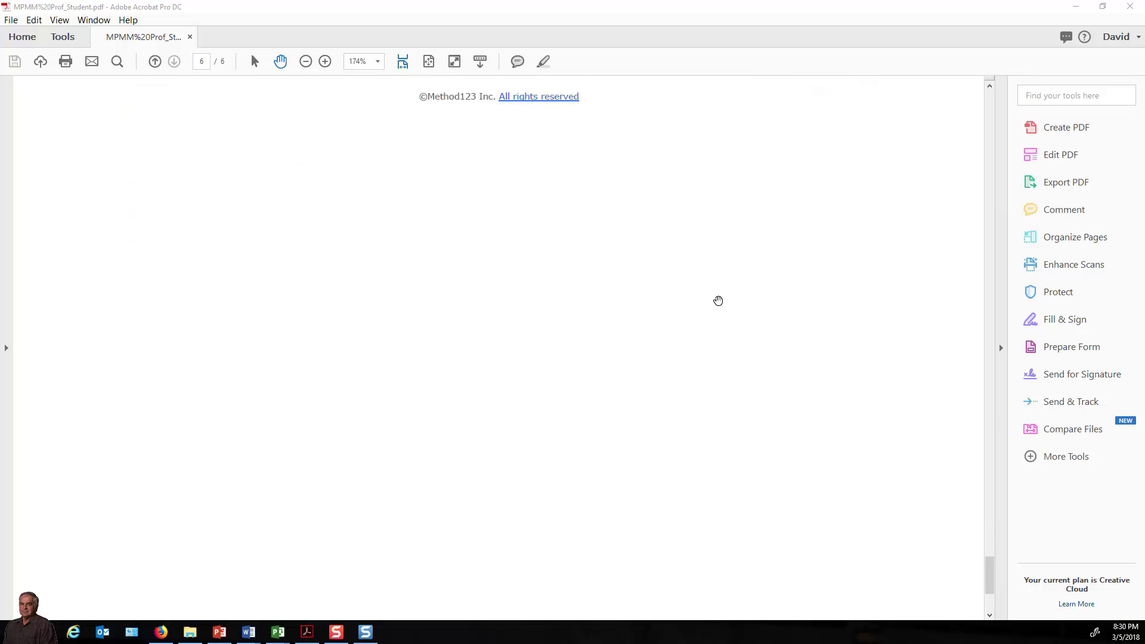
Scroll back up to the 2.1 Schedule Gantt chart on page 5.
scroll(718, 301, "up", 15)
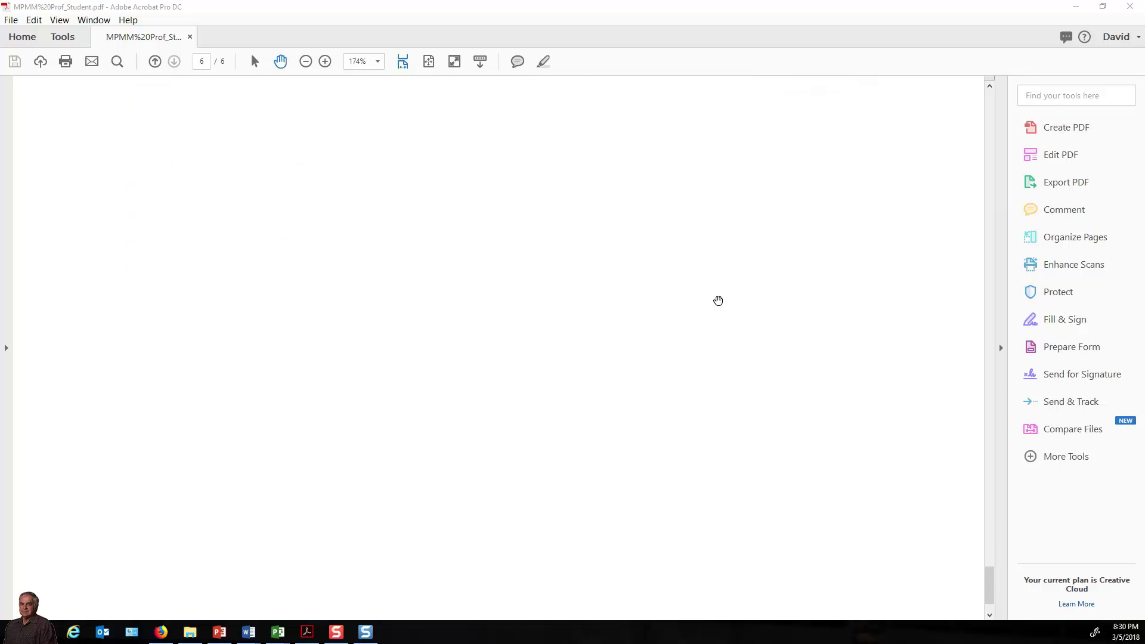
scroll(718, 300, "up", 20)
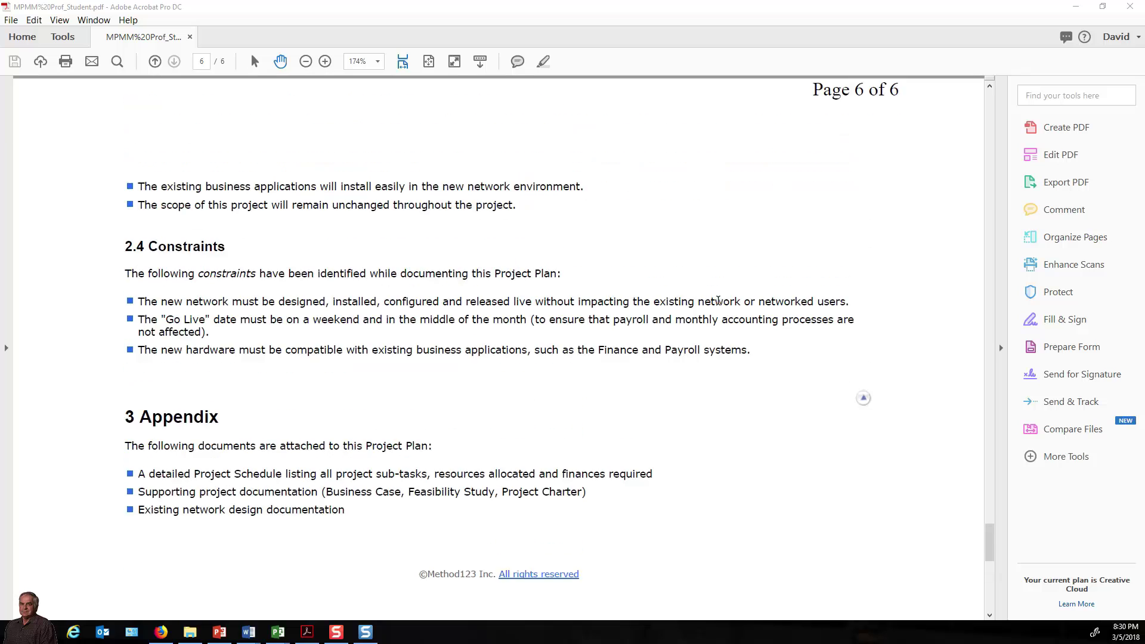
scroll(718, 300, "up", 10)
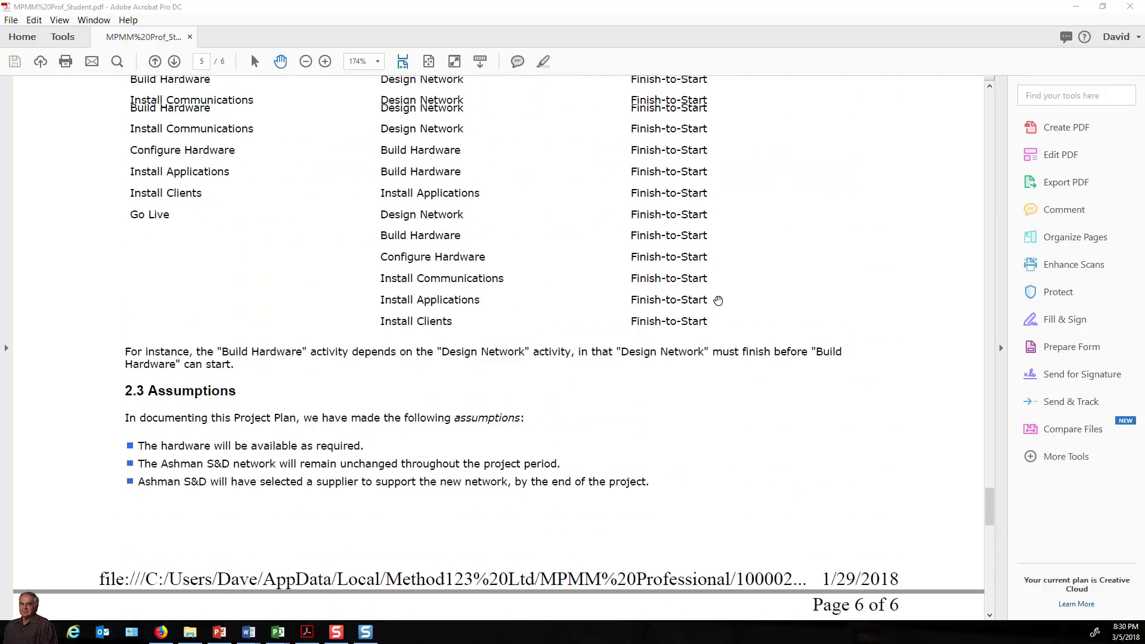
scroll(718, 300, "up", 13)
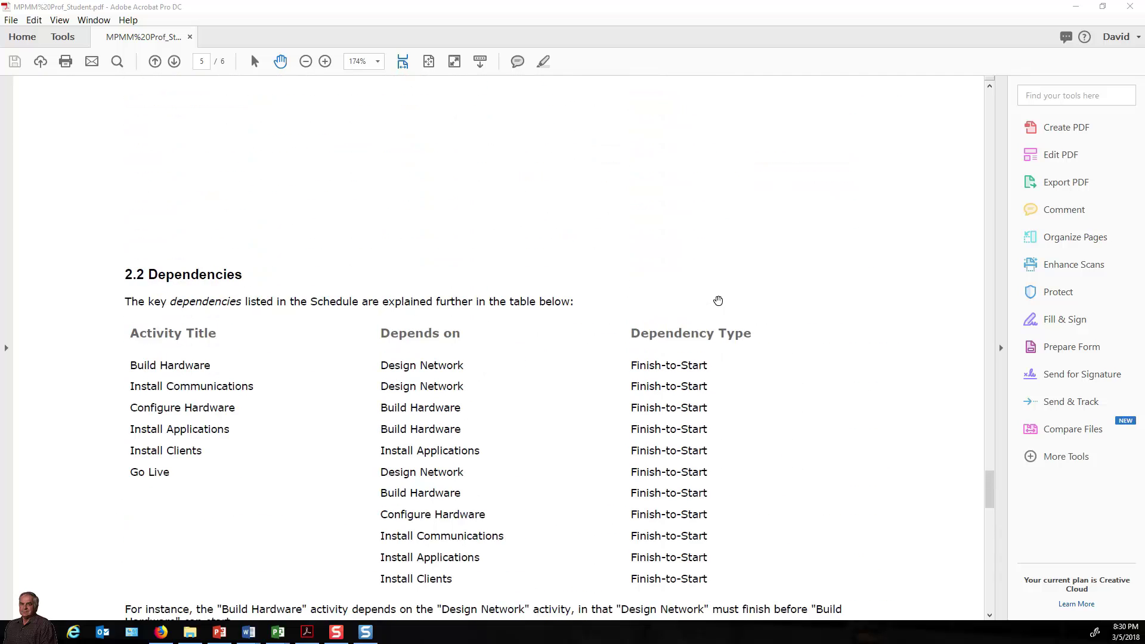
scroll(718, 300, "up", 7)
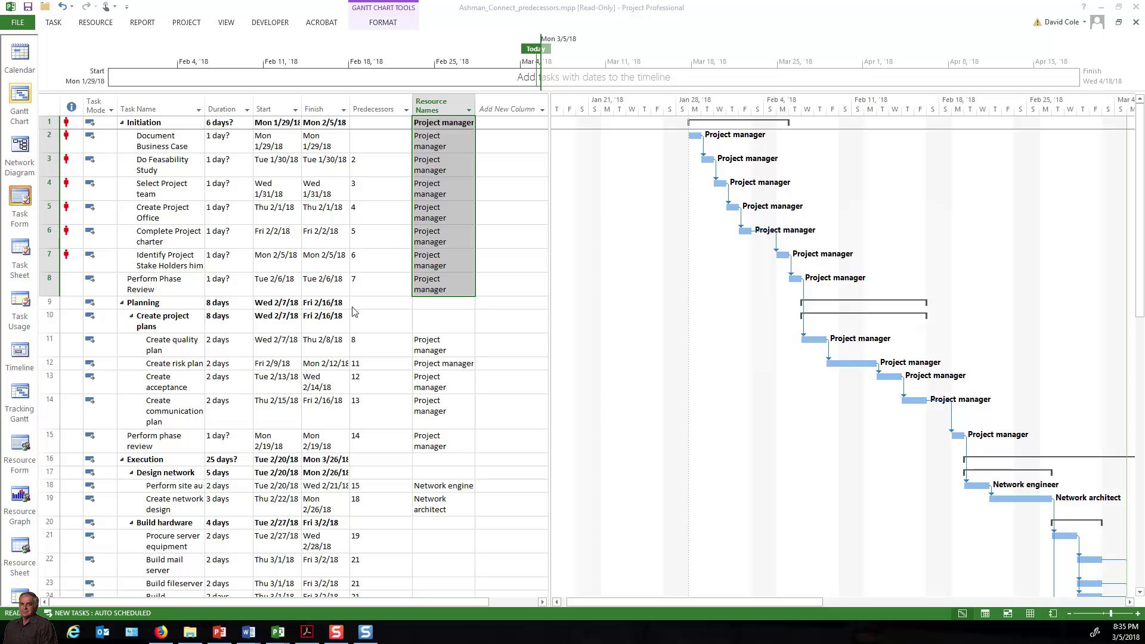
Scroll the Ashman_Connect_predecessors.mpp task table down to Closure and back to the top.
scroll(357, 310, "down", 6)
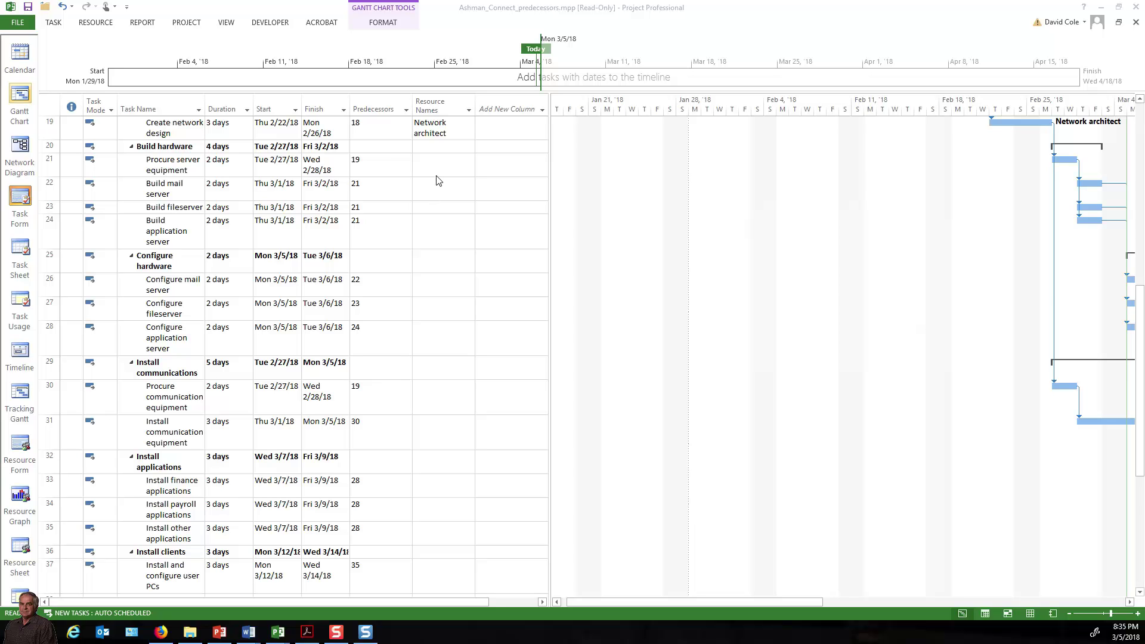
scroll(438, 177, "down", 4)
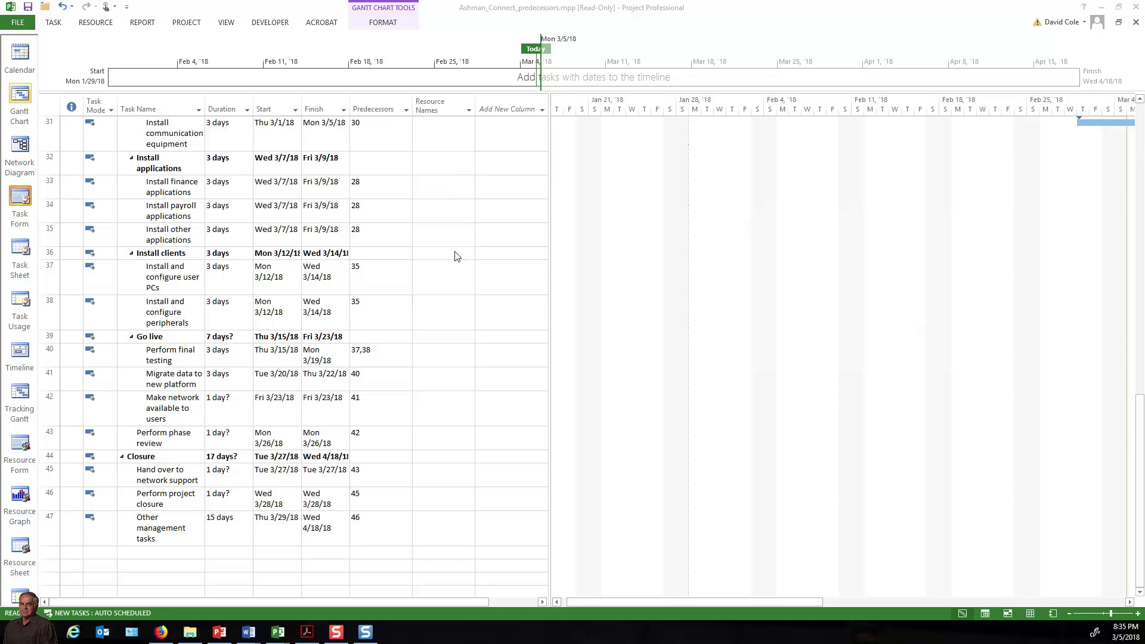
scroll(488, 344, "up", 10)
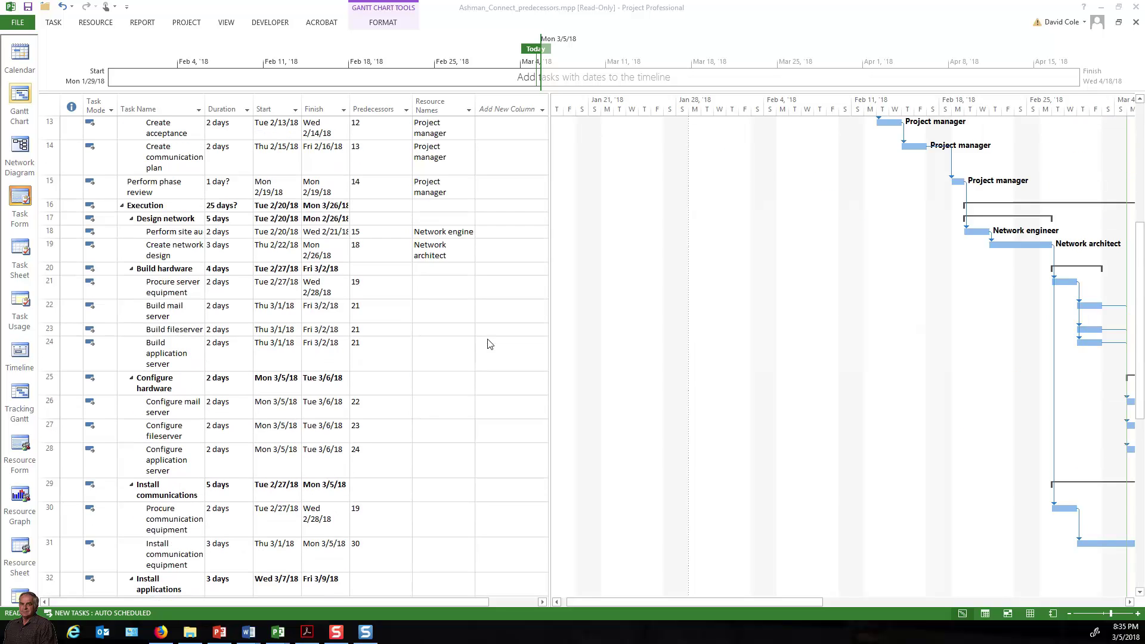